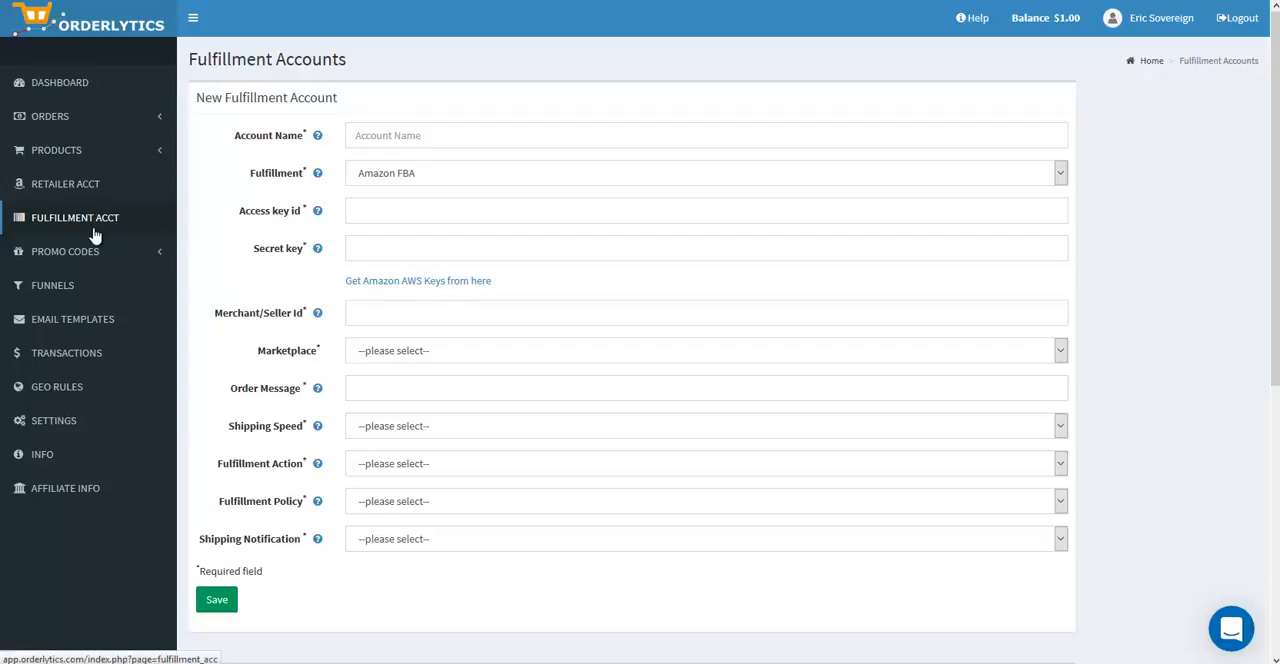
Step: Choose Amazon FBA as the fulfillment for the new fulfillment account and name the account Amazon US FBA 2
click(380, 178)
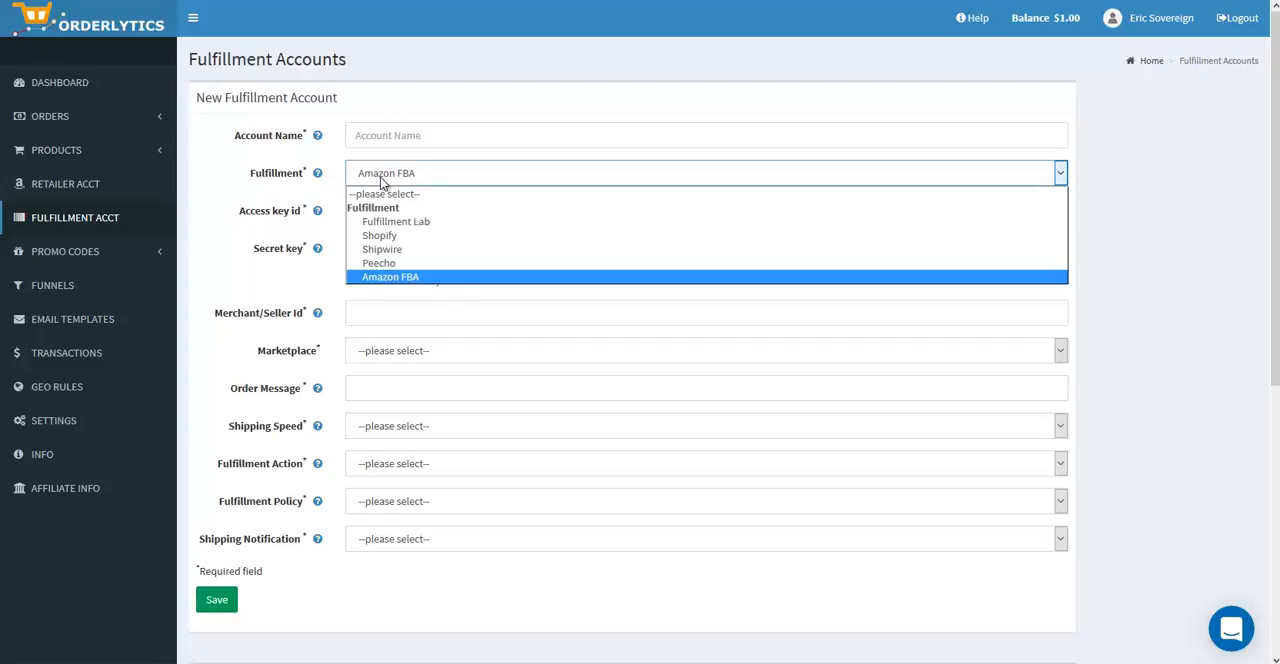
click(389, 277)
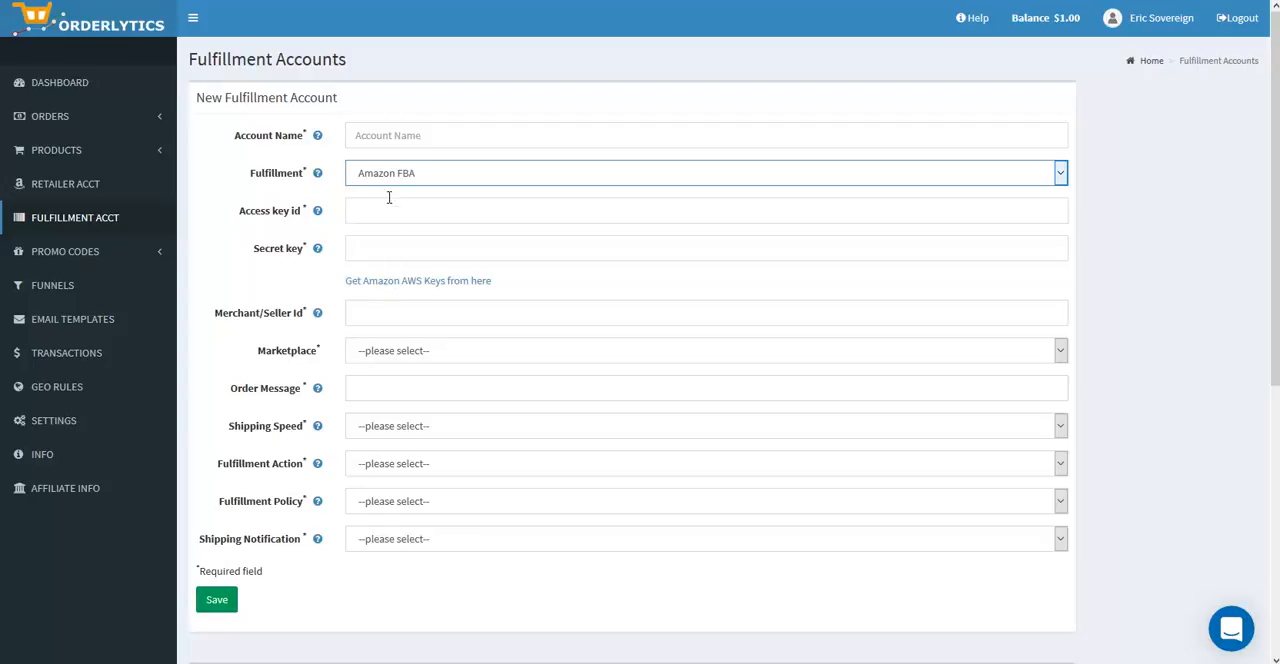
click(383, 137)
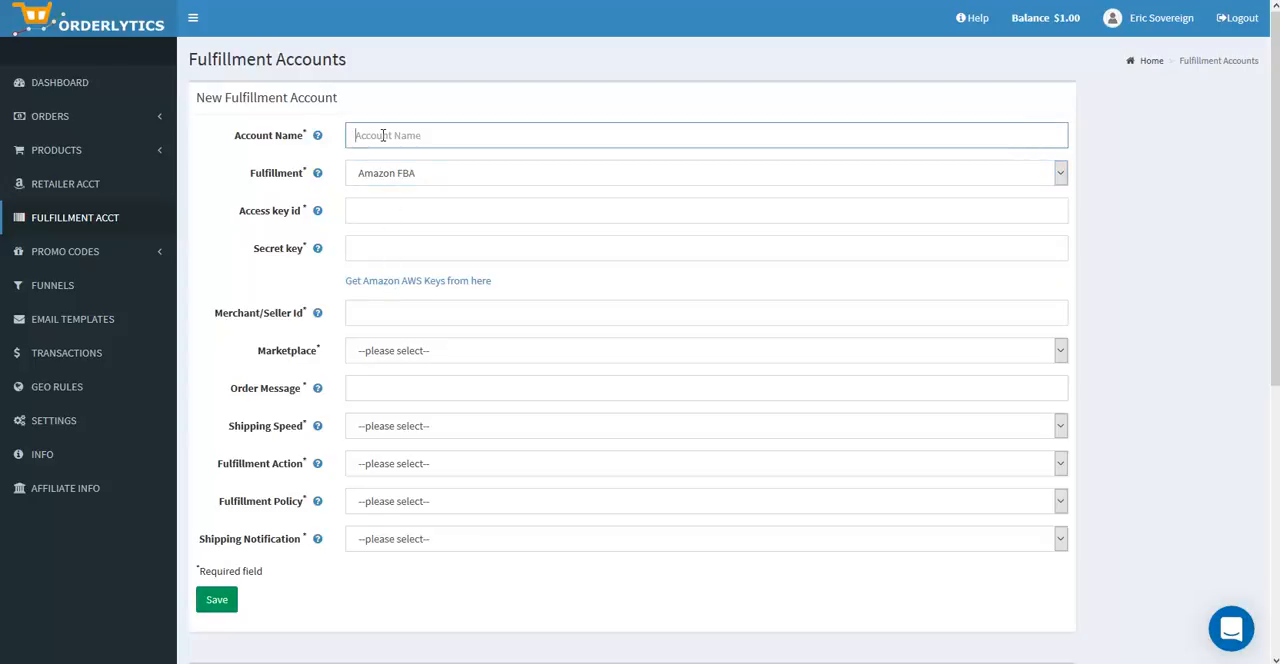
text(Am)
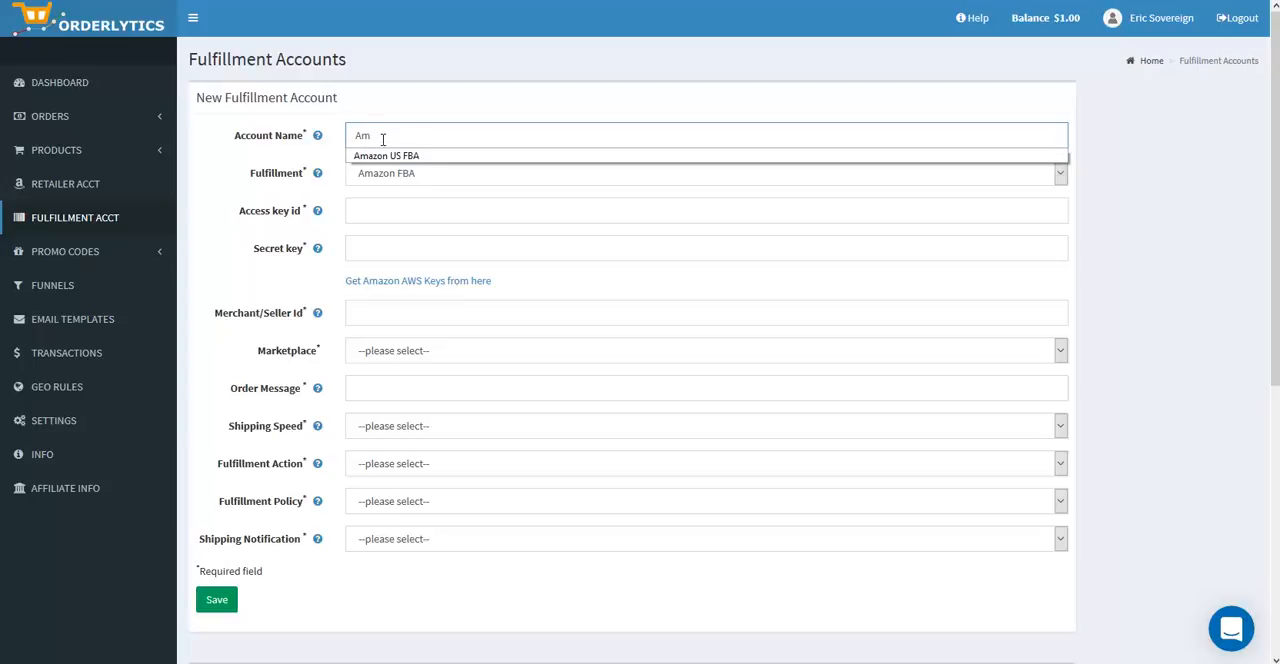
click(395, 156)
text(2)
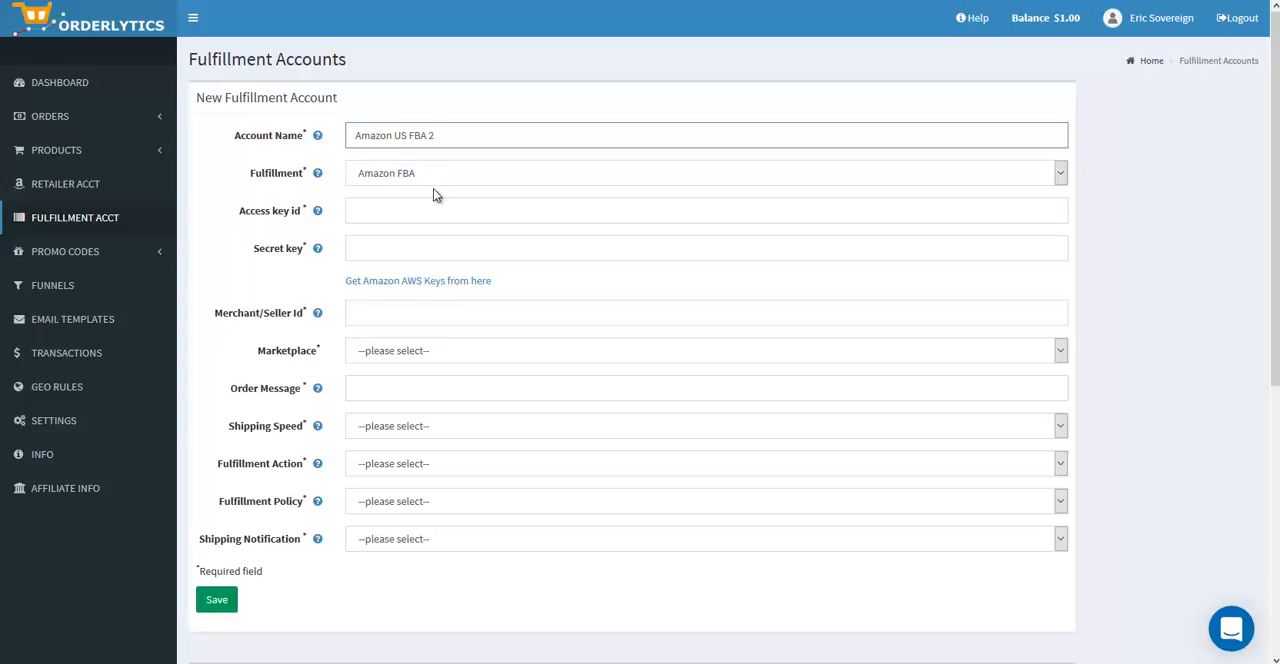
Step: Open the Amazon AWS keys page, read its access key instructions, and go to the IAM console linked there
click(409, 213)
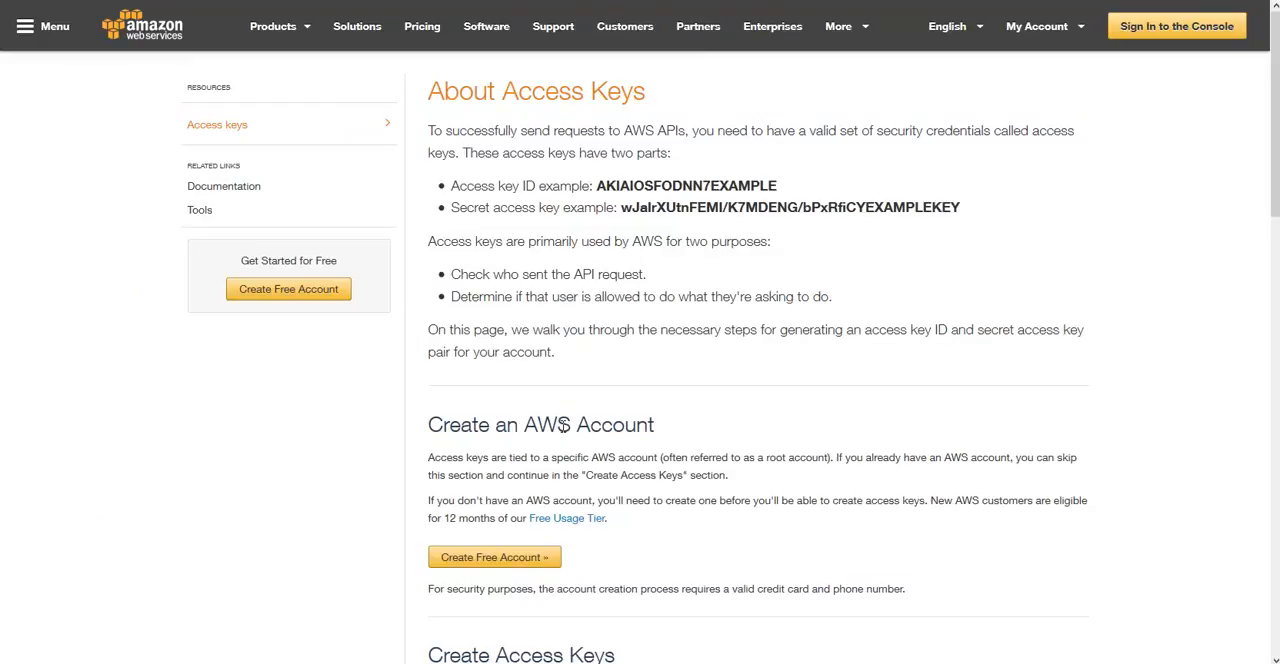
scroll(565, 427, down, 3)
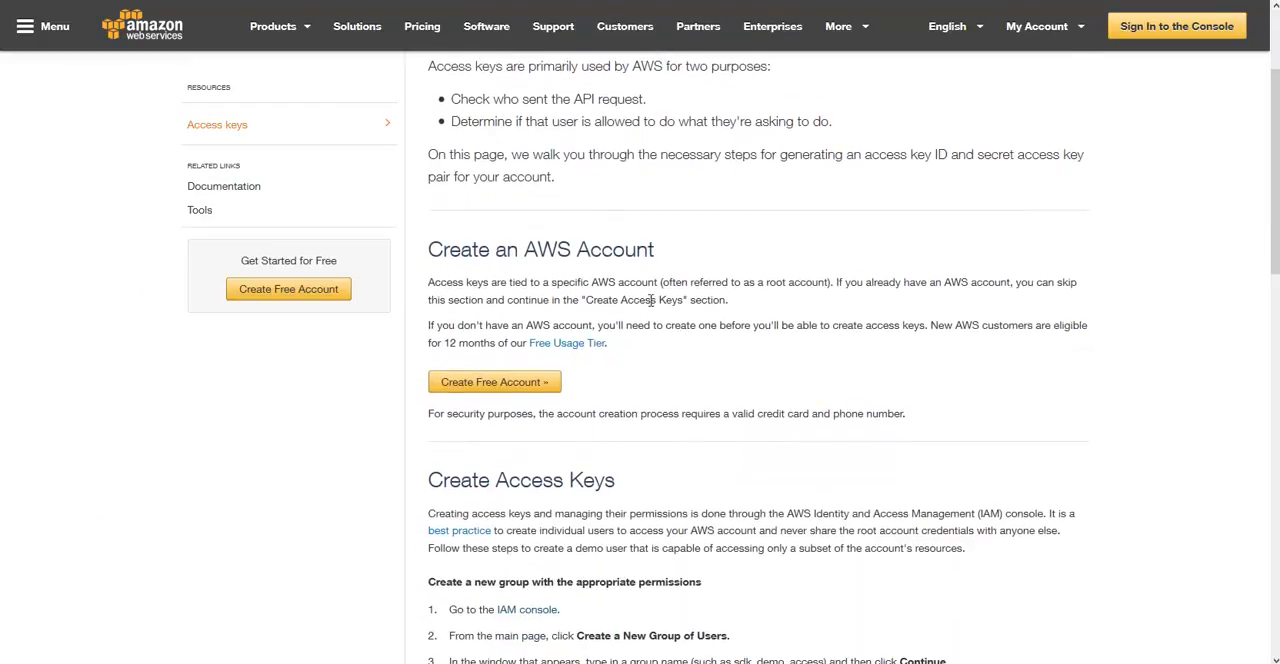
scroll(555, 381, down, 4)
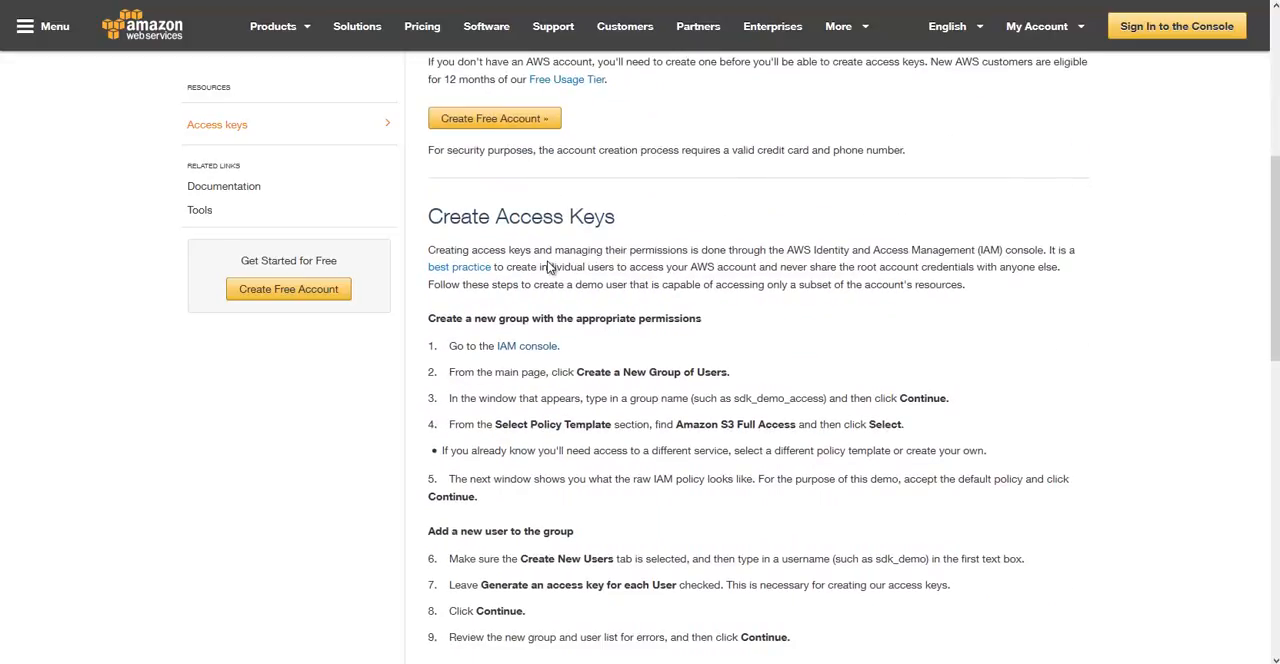
scroll(540, 236, down, 1)
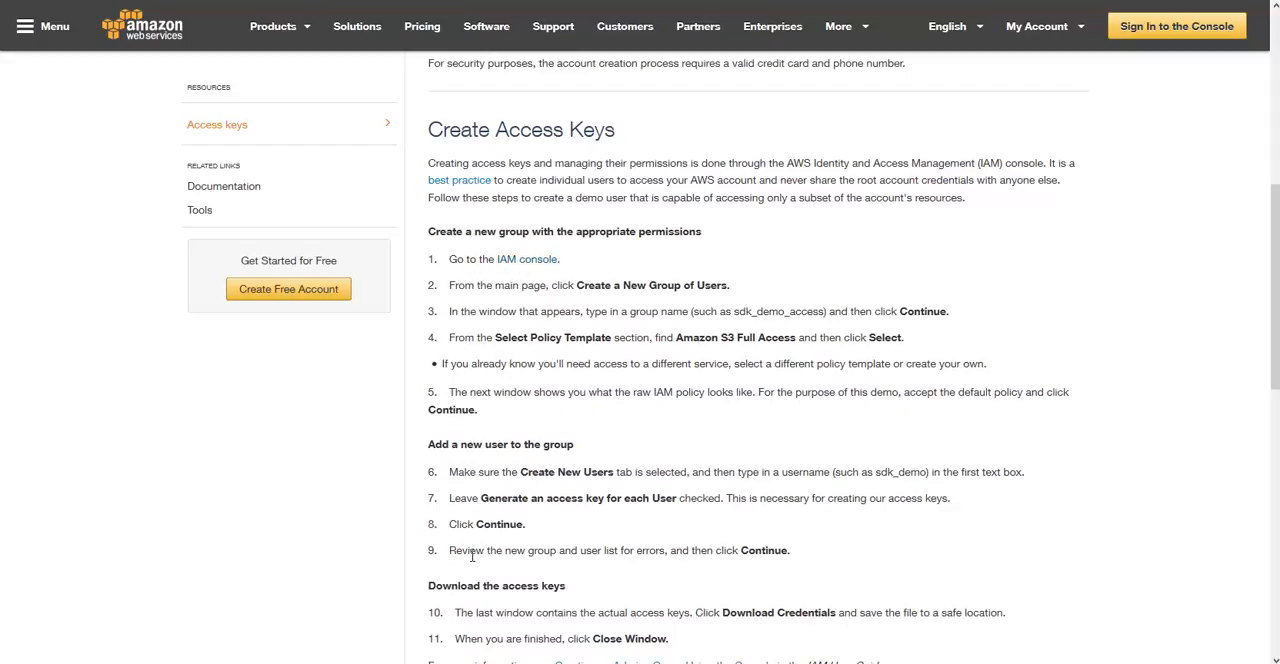
scroll(473, 556, down, 2)
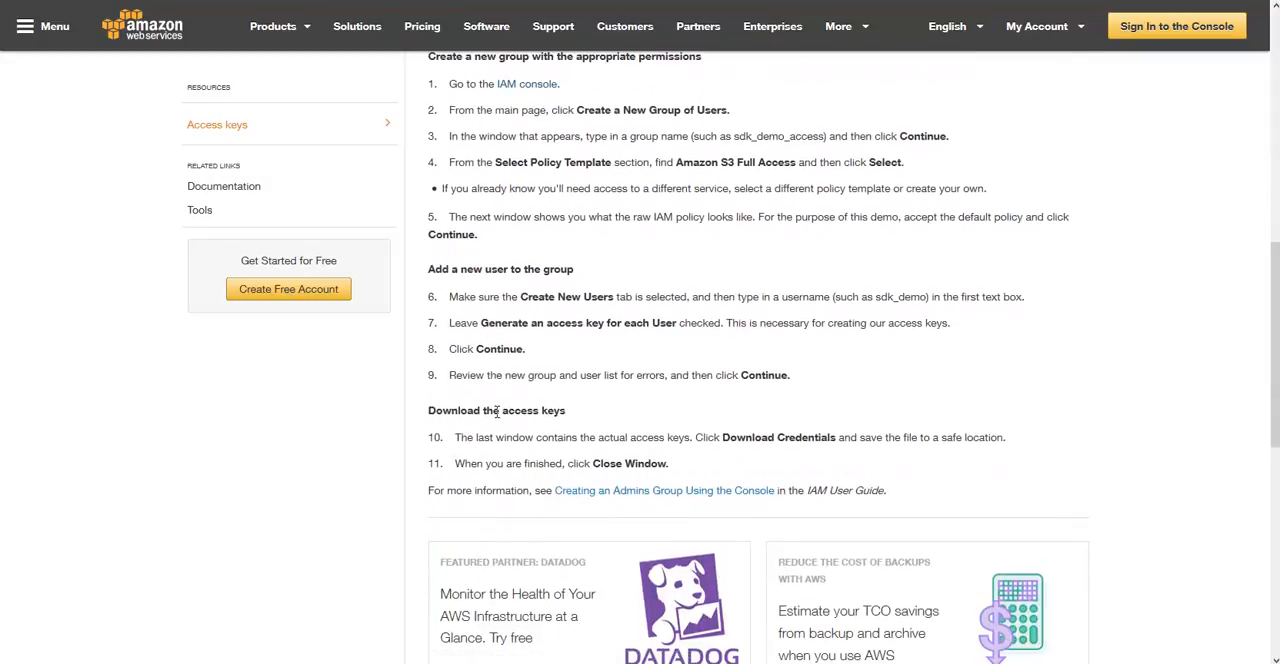
scroll(515, 405, up, 2)
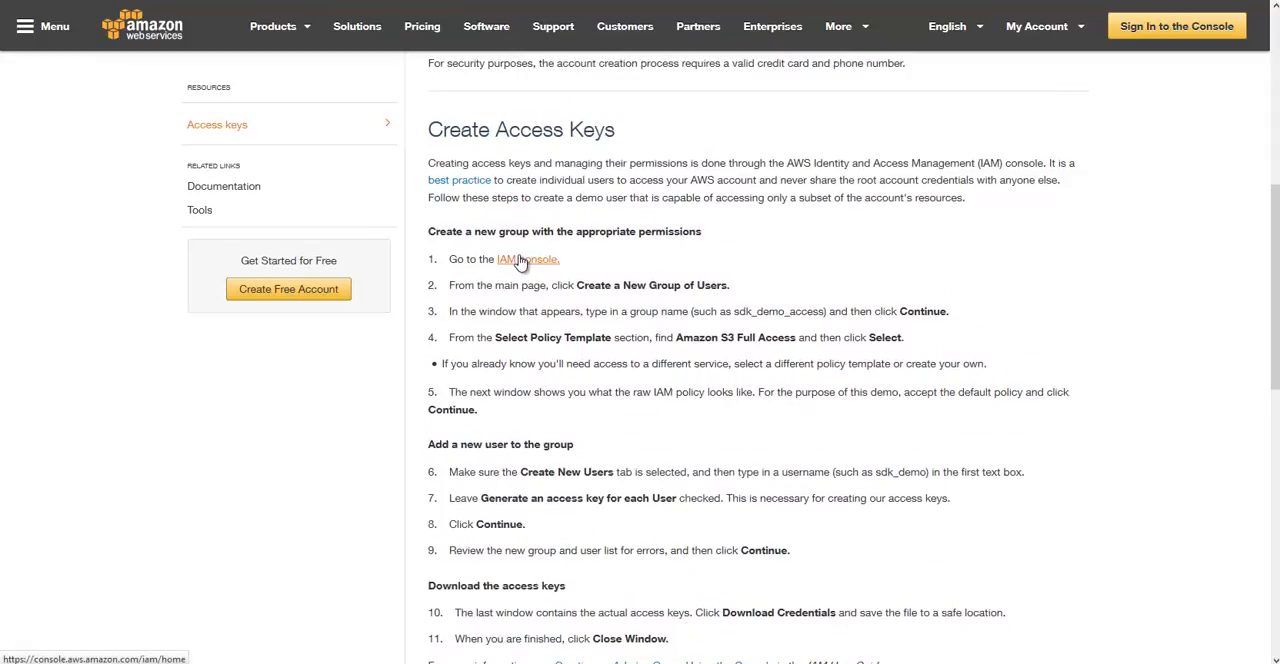
click(520, 260)
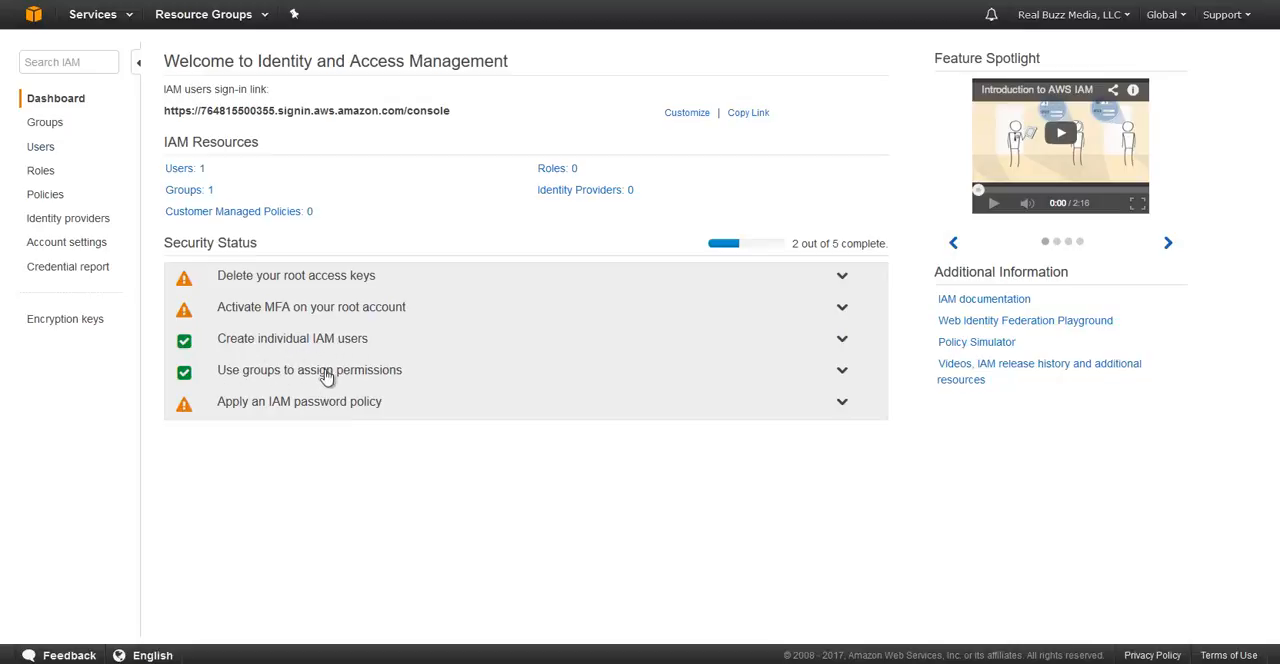
Step: Start adding an IAM user through user management and enter a user name without spaces
click(337, 342)
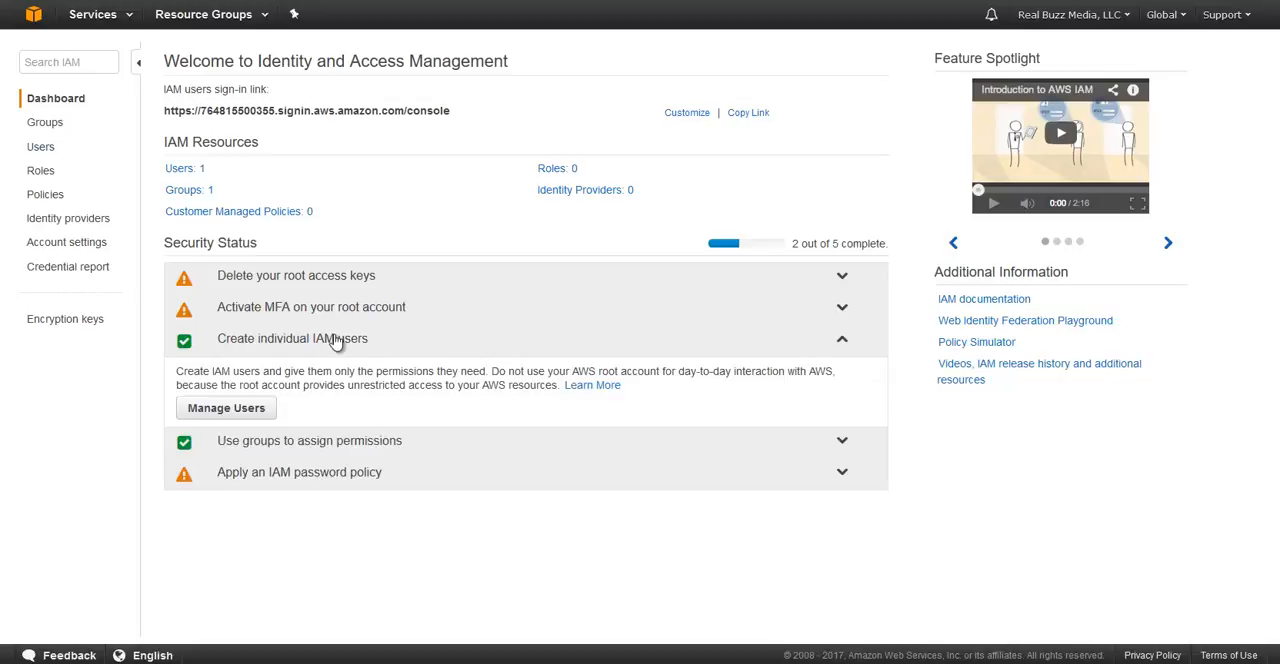
click(237, 412)
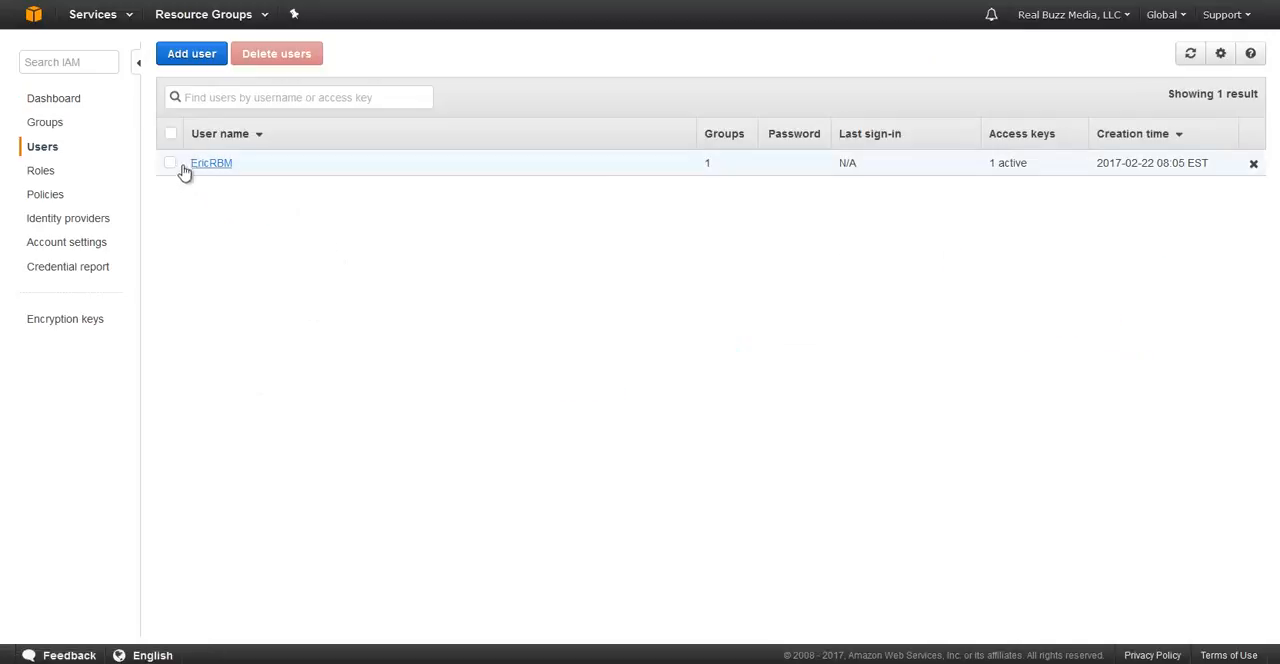
click(190, 54)
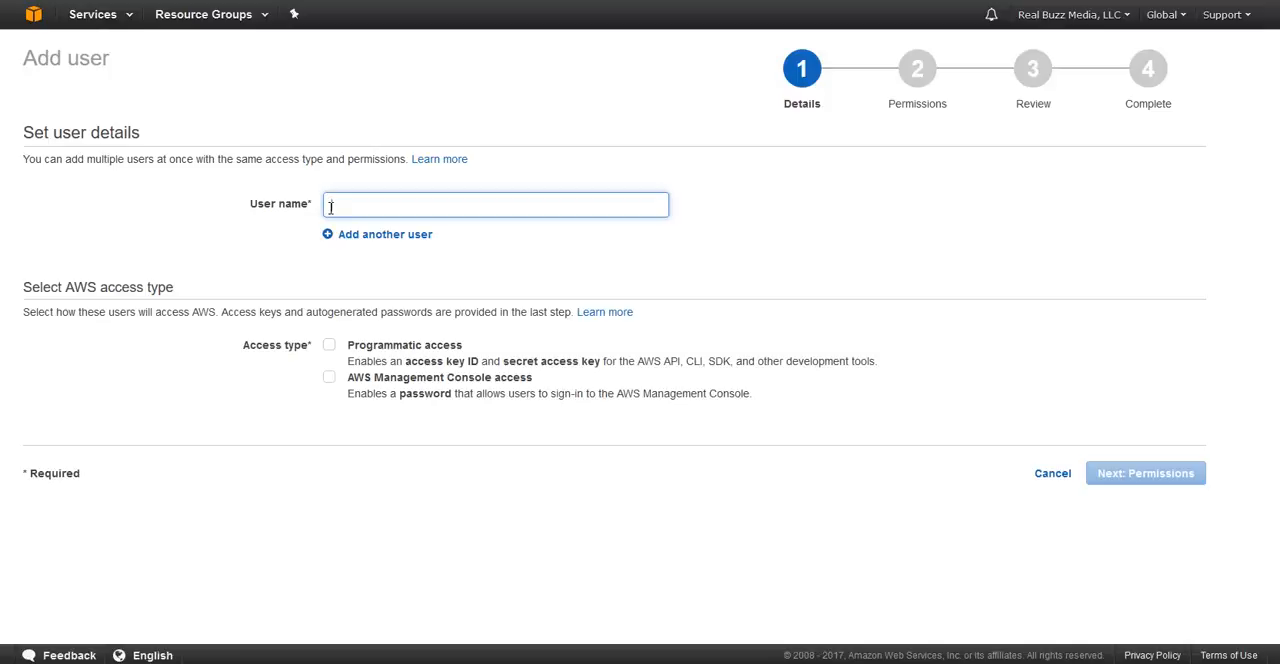
text(Eric)
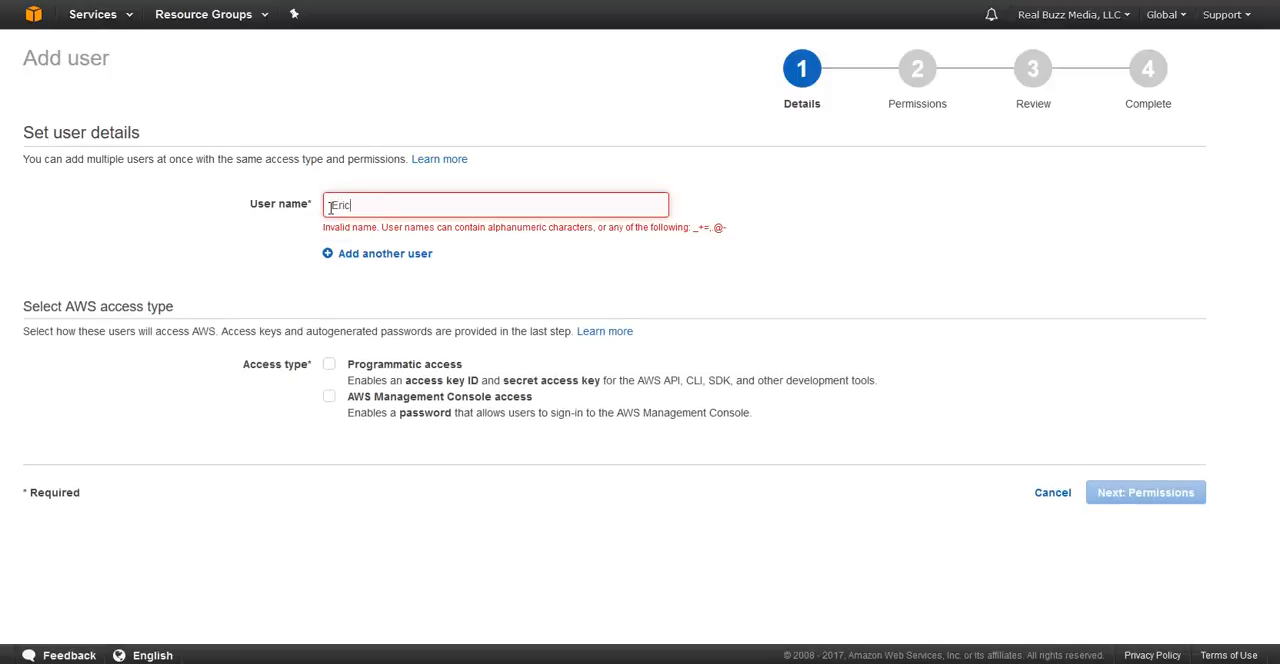
key(BackSpace)
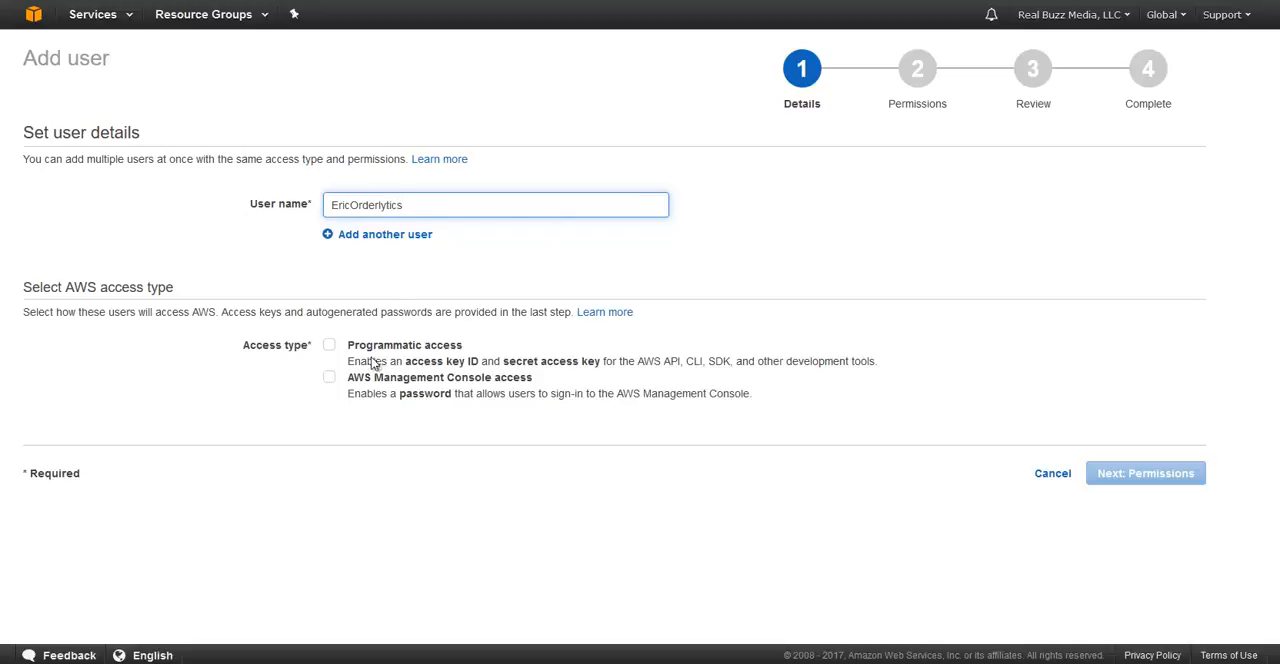
Step: Give the new IAM user programmatic access and proceed to the permissions stage
click(329, 345)
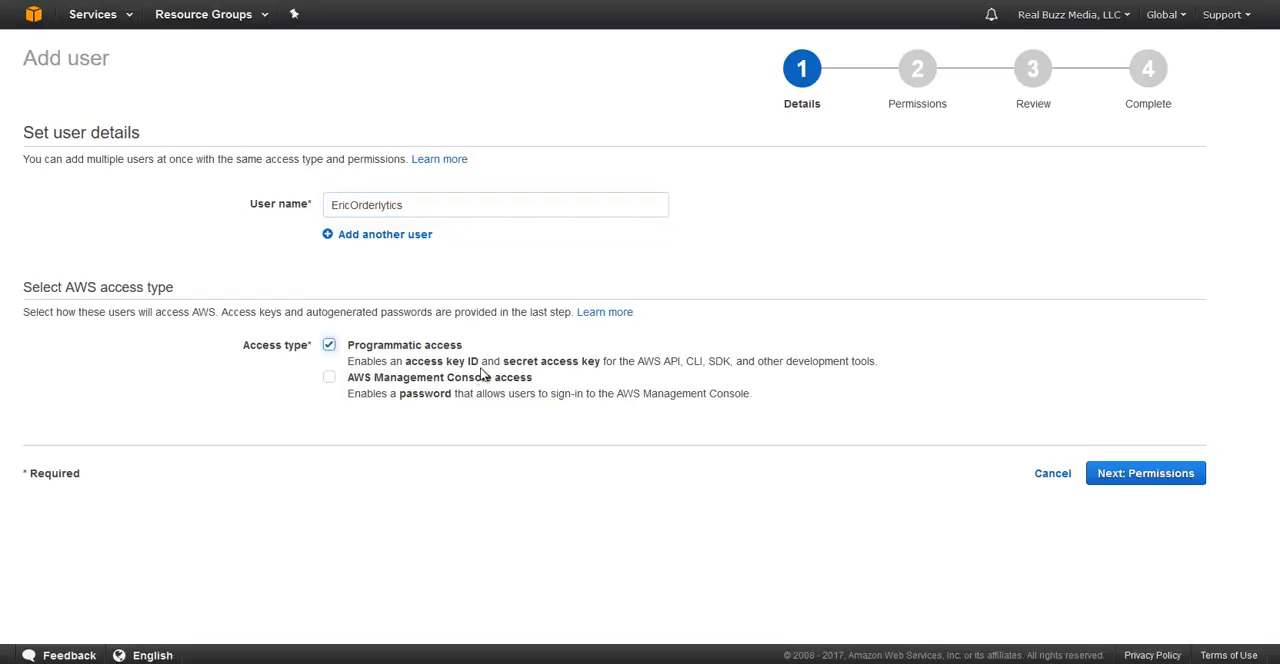
drag(643, 366, 681, 366)
click(1128, 478)
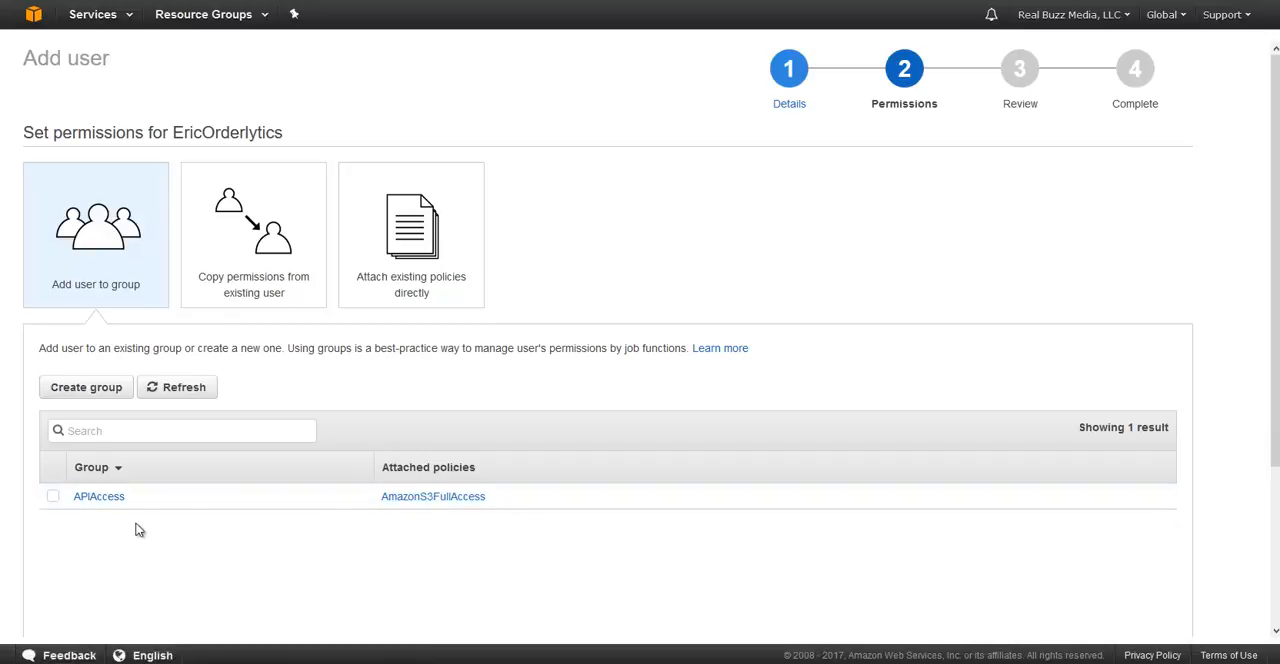
Step: Add the user to the existing APIAccess group and proceed to the review stage
click(54, 500)
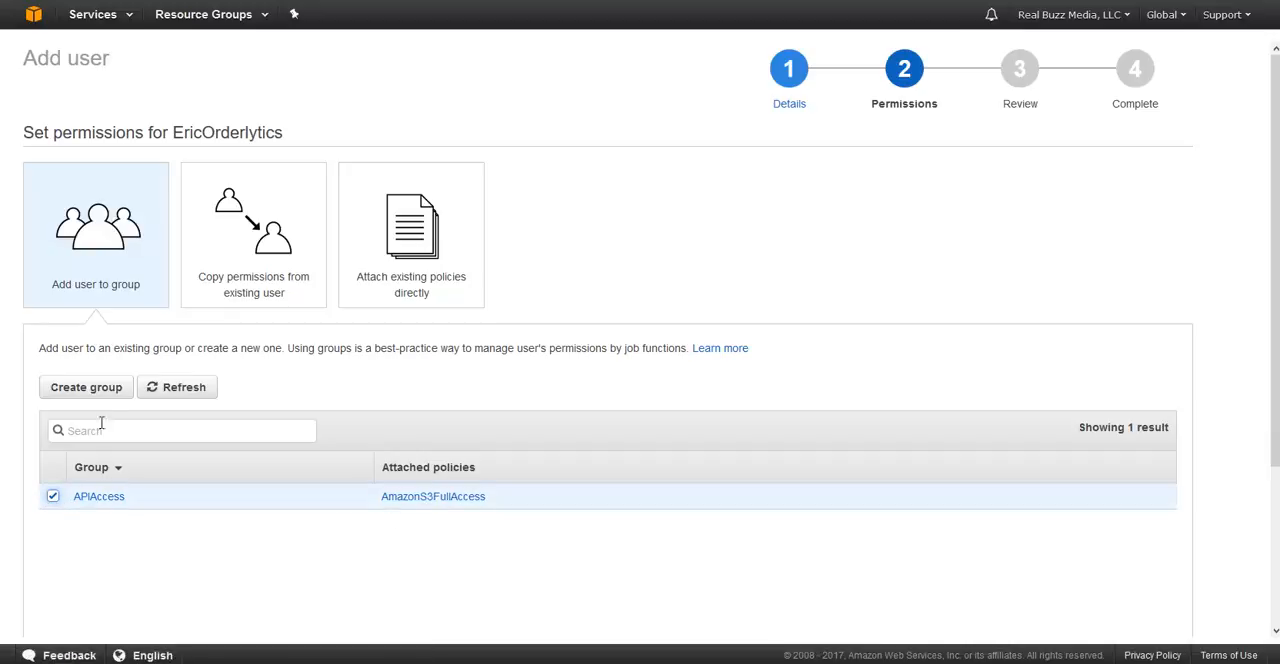
scroll(700, 540, down, 3)
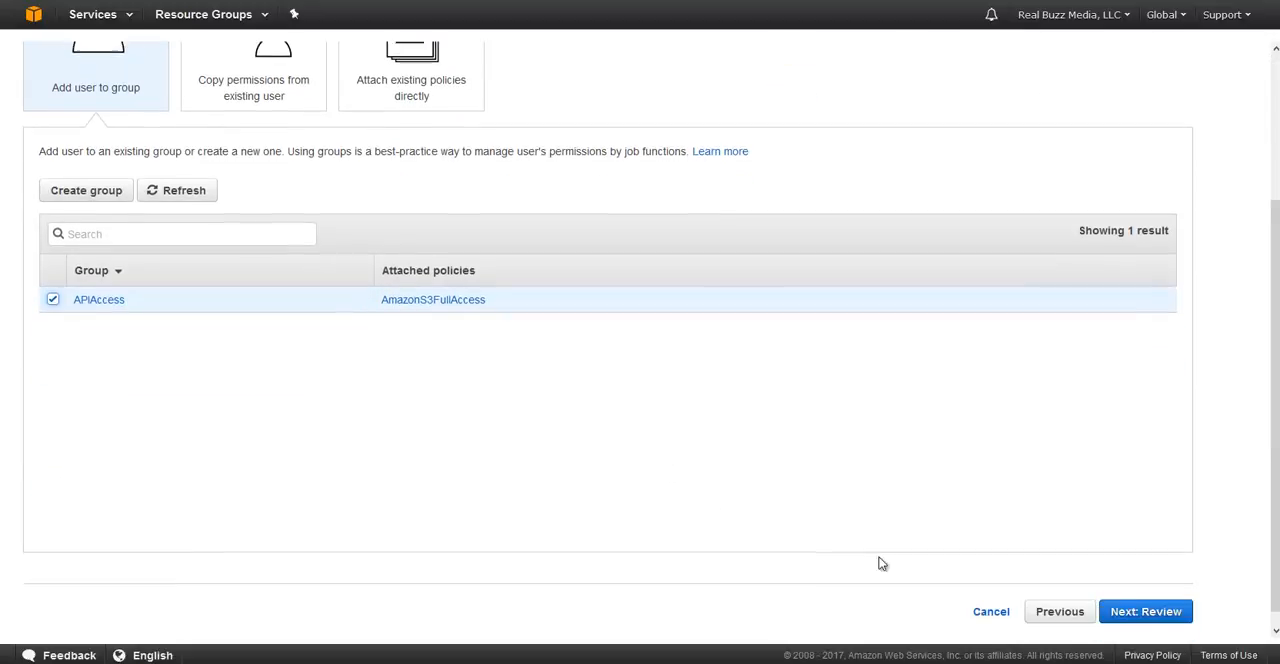
click(1174, 604)
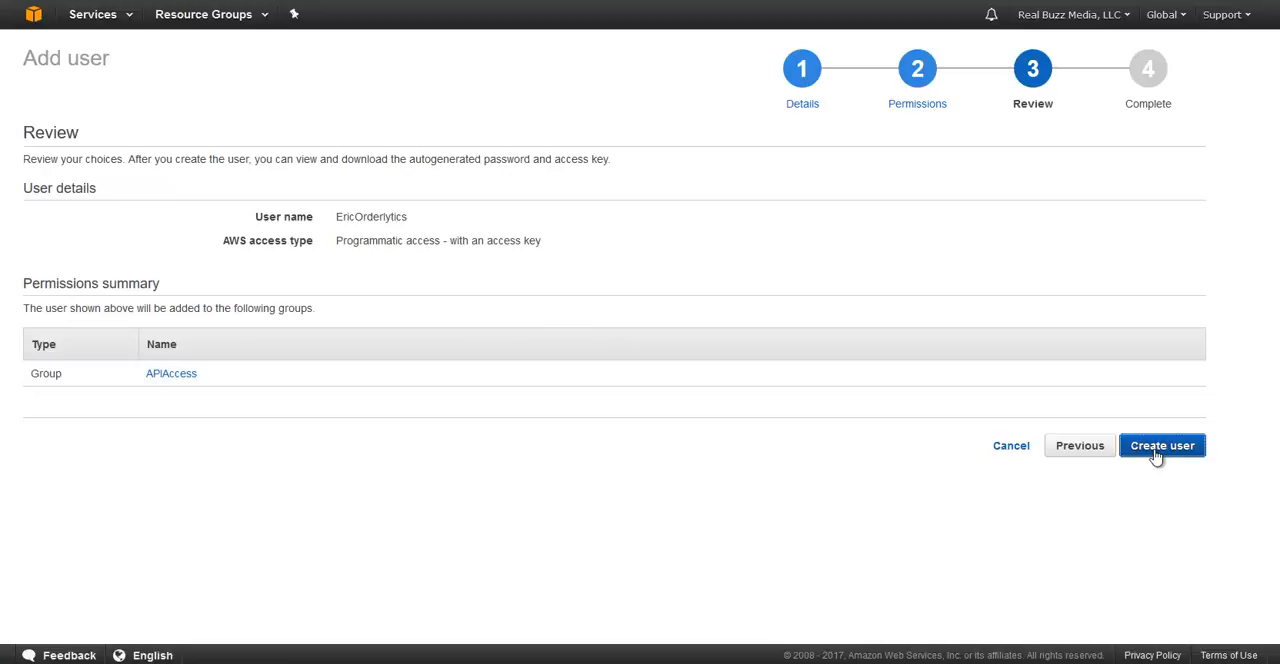
Step: Return to the permissions stage and start a new group named Group2
click(1066, 449)
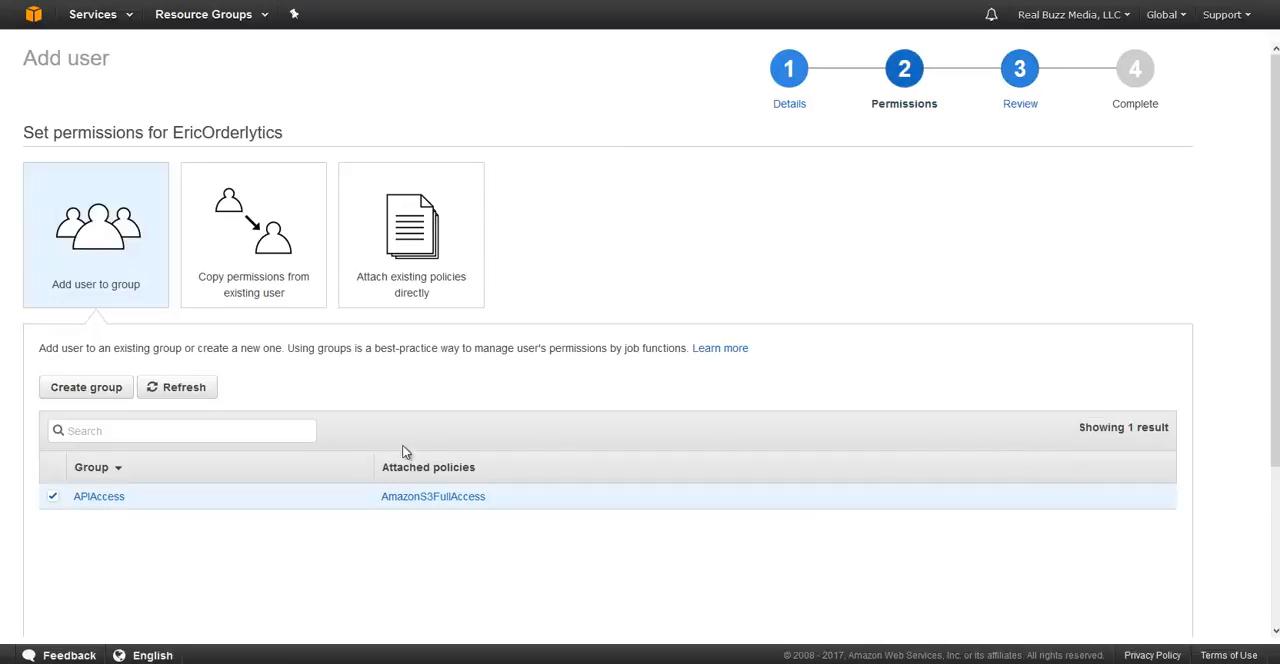
click(118, 388)
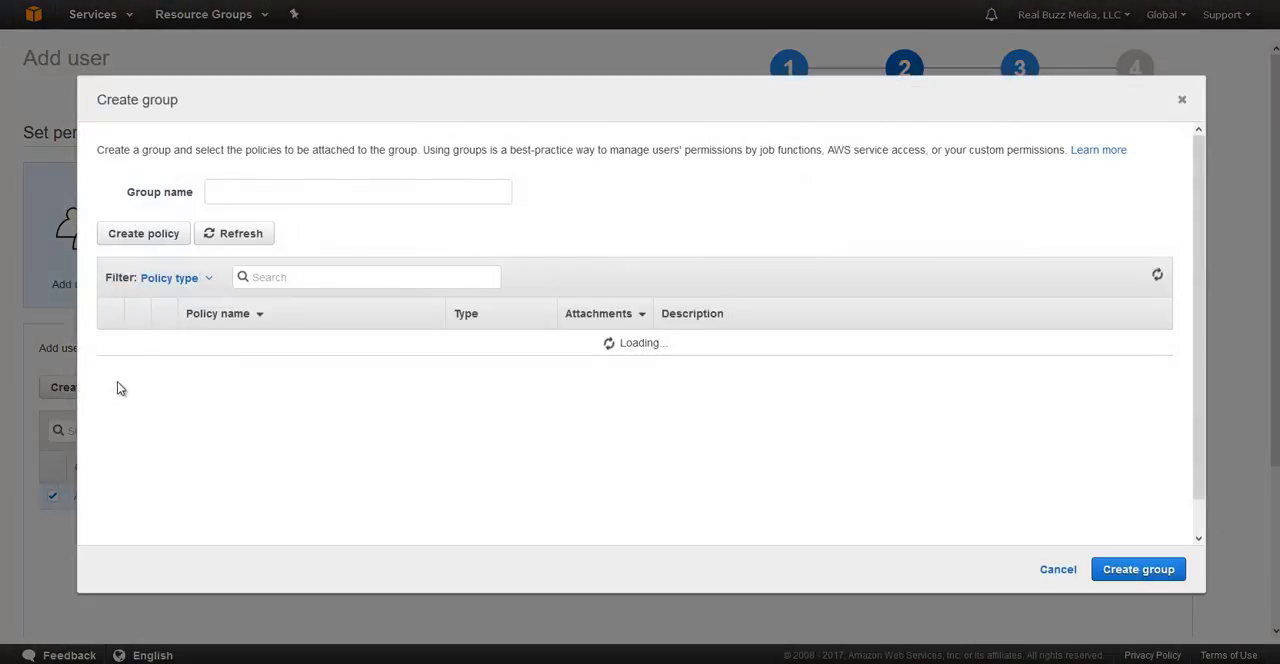
click(265, 194)
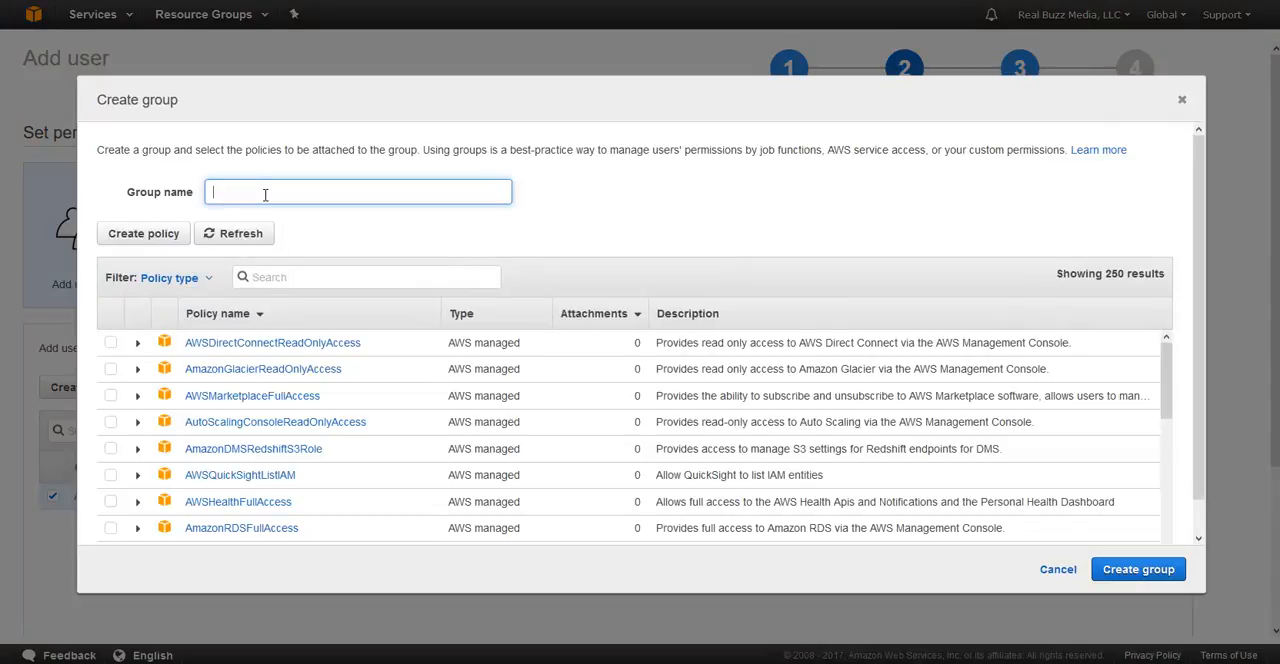
text(Group 2)
click(280, 281)
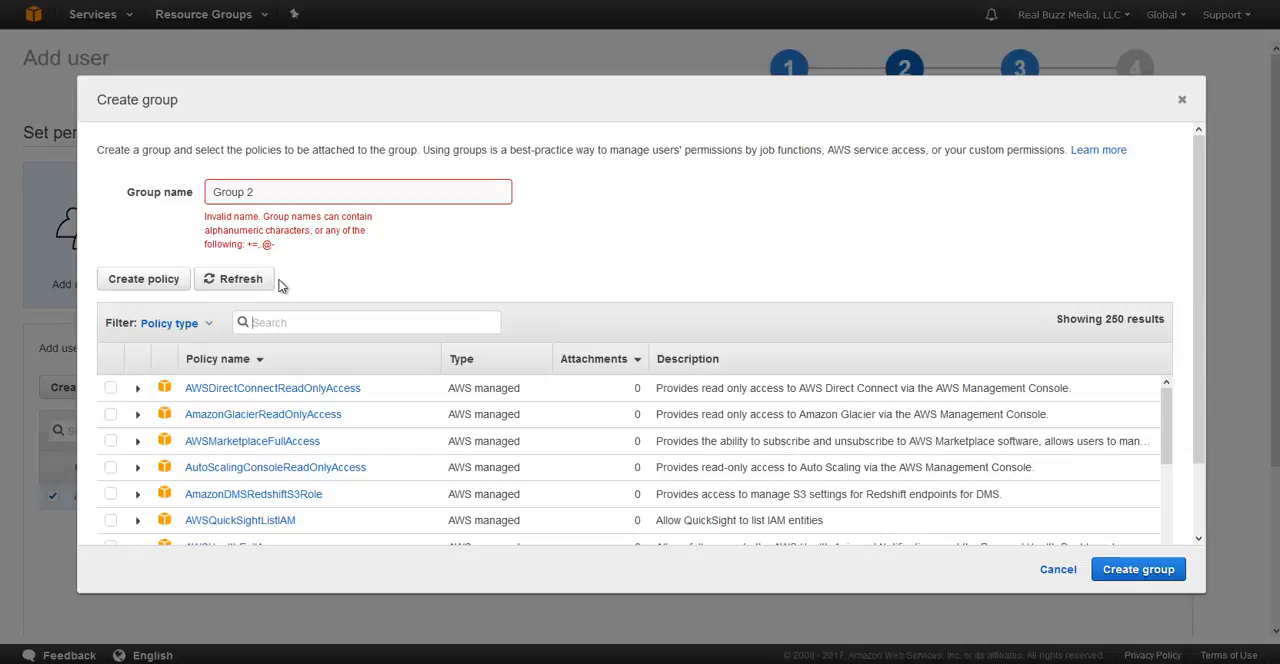
click(248, 191)
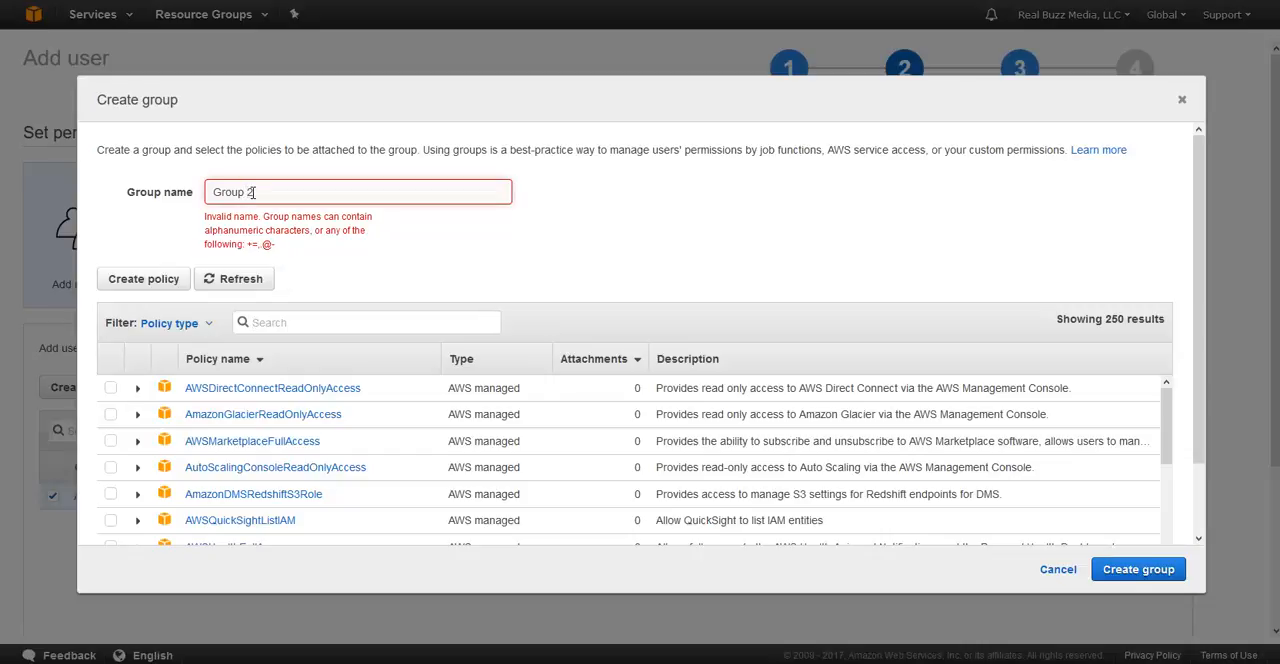
key(BackSpace)
Step: Search the policies for S3, attach AmazonS3FullAccess to the group, and create the group
click(256, 277)
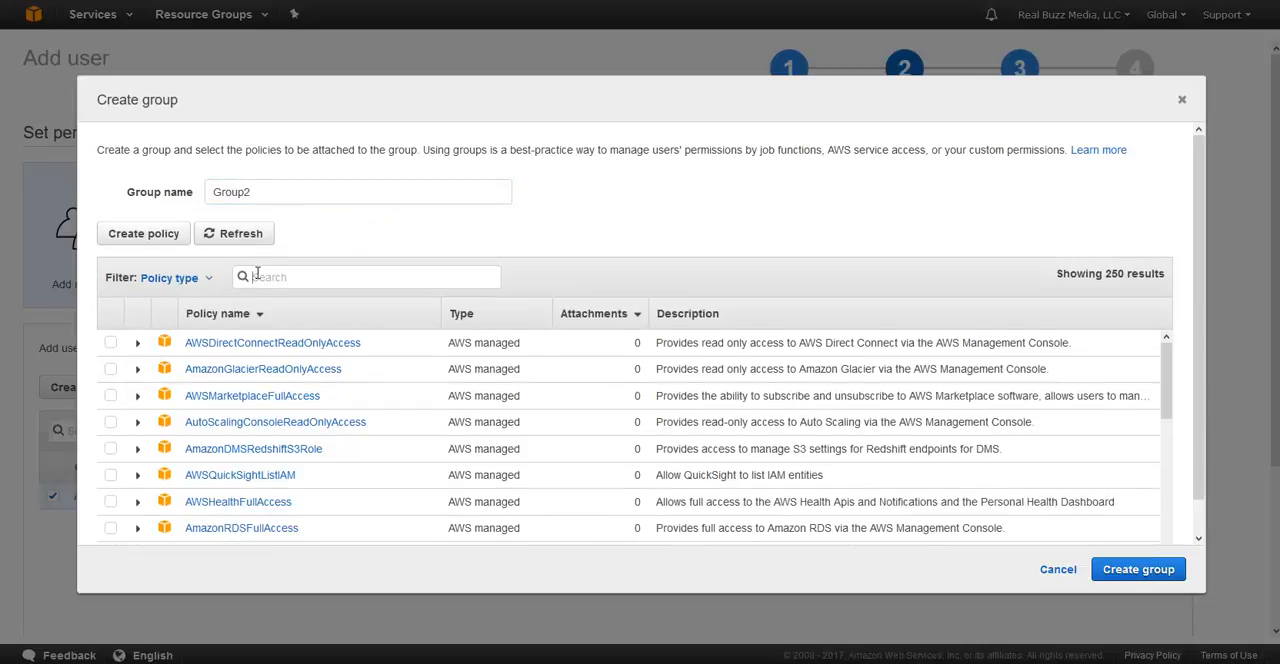
text(S3)
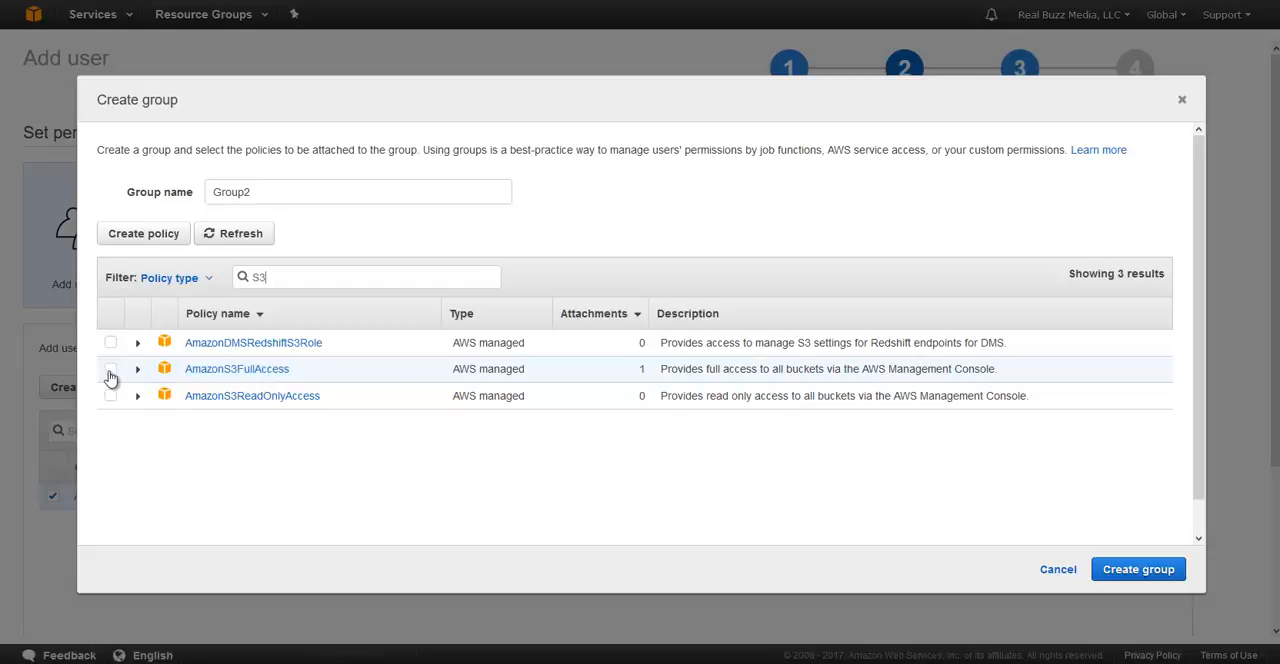
click(110, 370)
click(1121, 569)
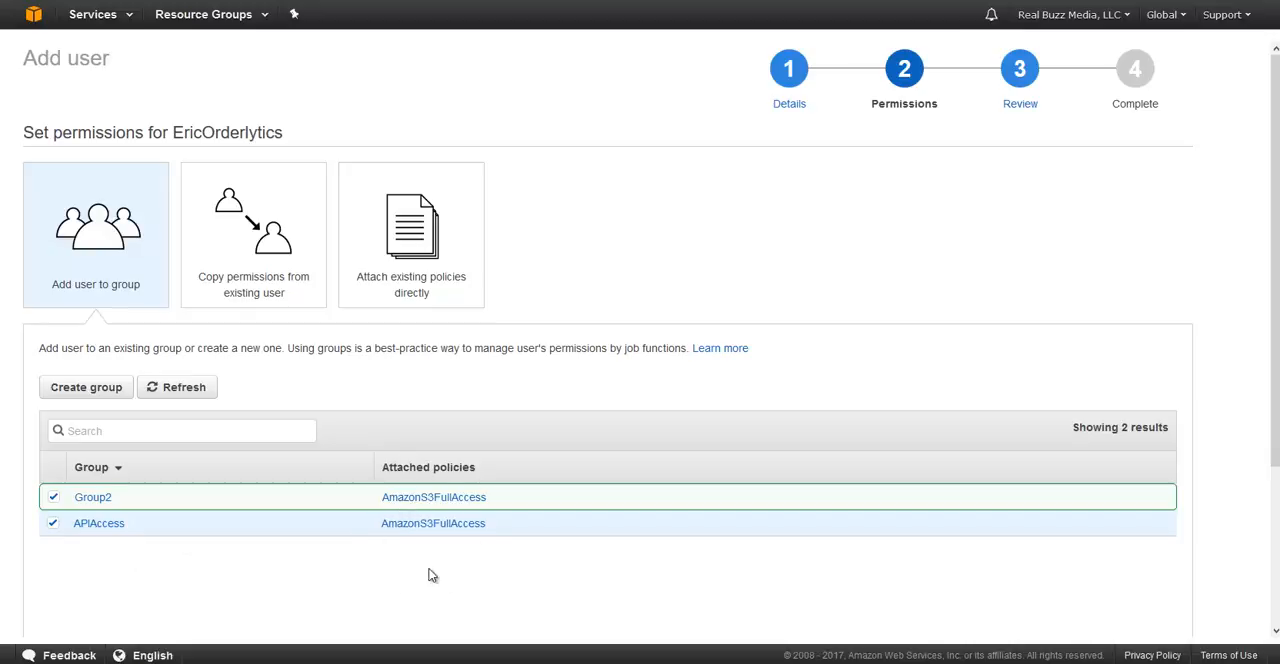
Step: Remove Group2 from the user's group selection, review the user details, and create the user
click(53, 497)
scroll(915, 559, down, 2)
click(1160, 595)
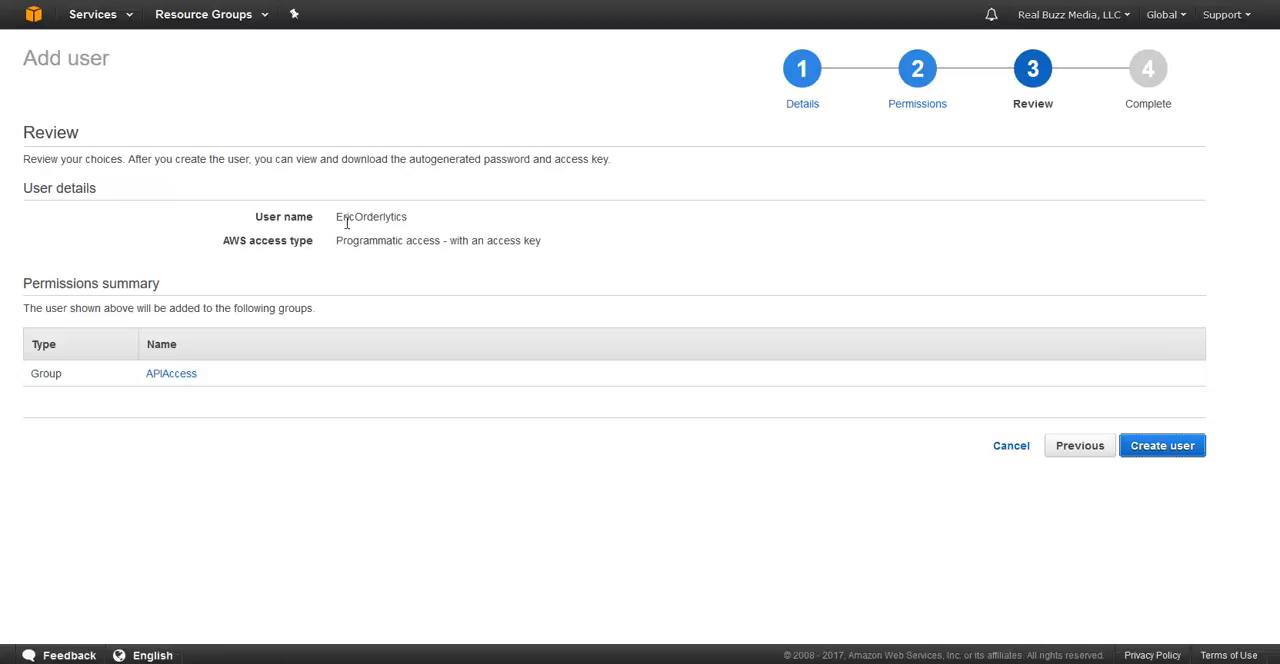
drag(340, 220, 424, 240)
click(1155, 447)
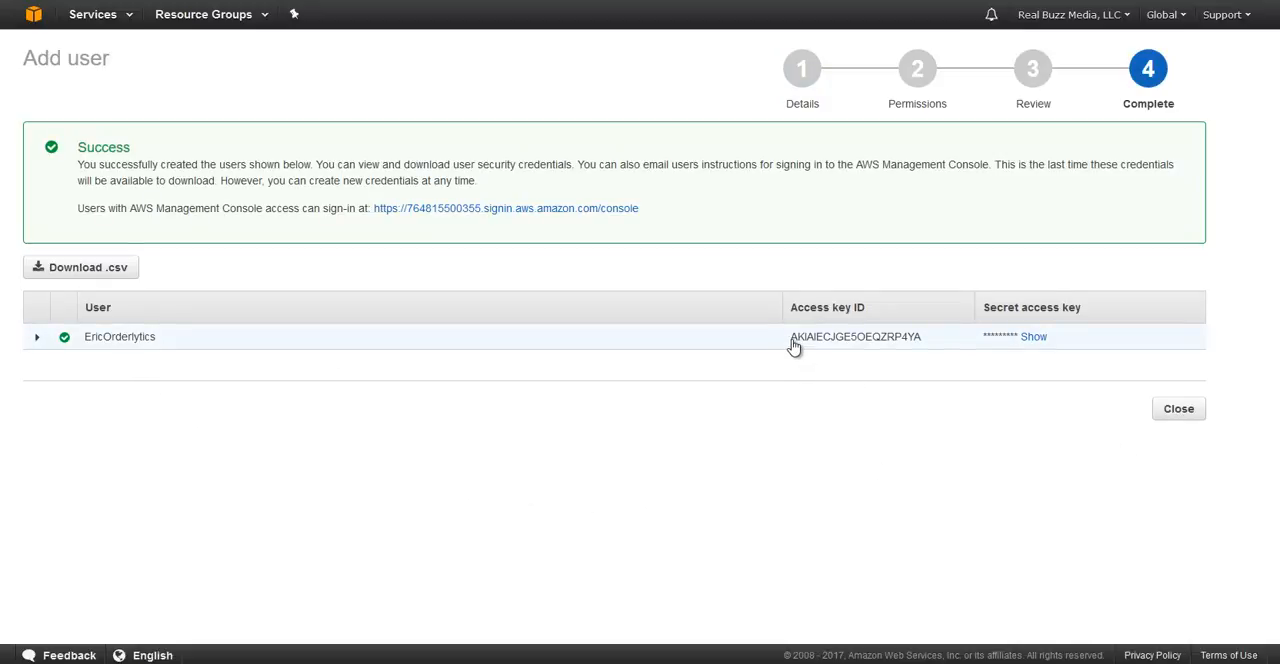
Step: Select the new user's entire access key ID in the results table
drag(794, 345, 917, 354)
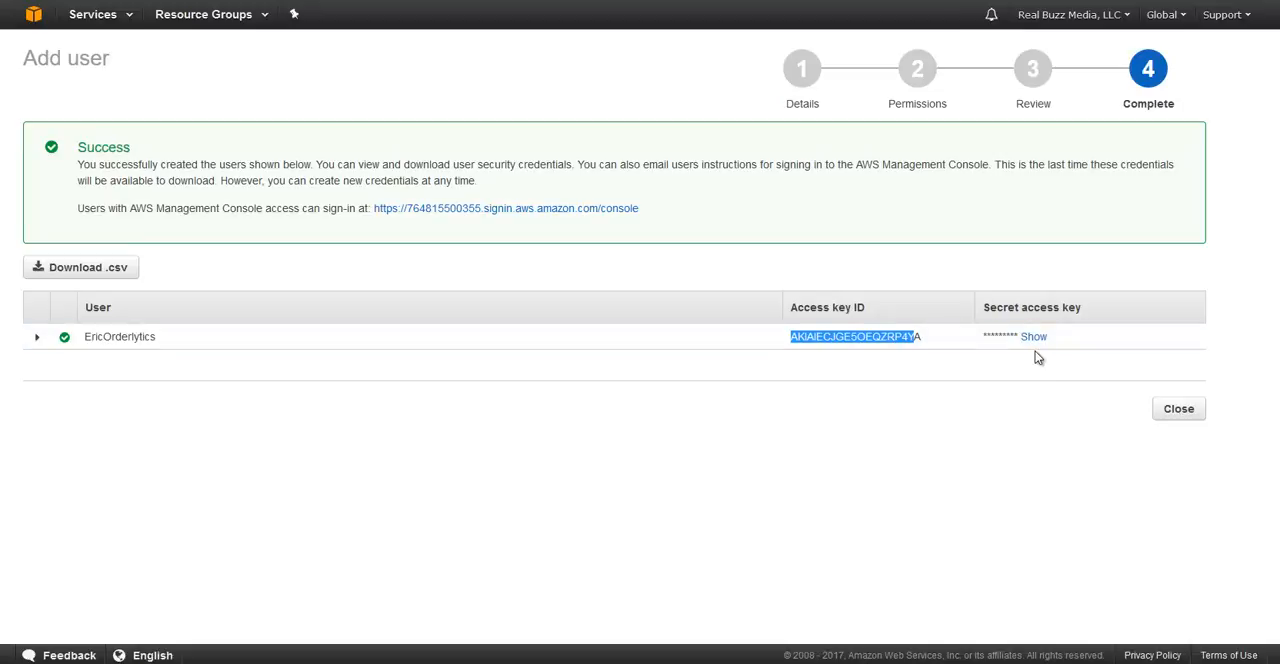
click(928, 344)
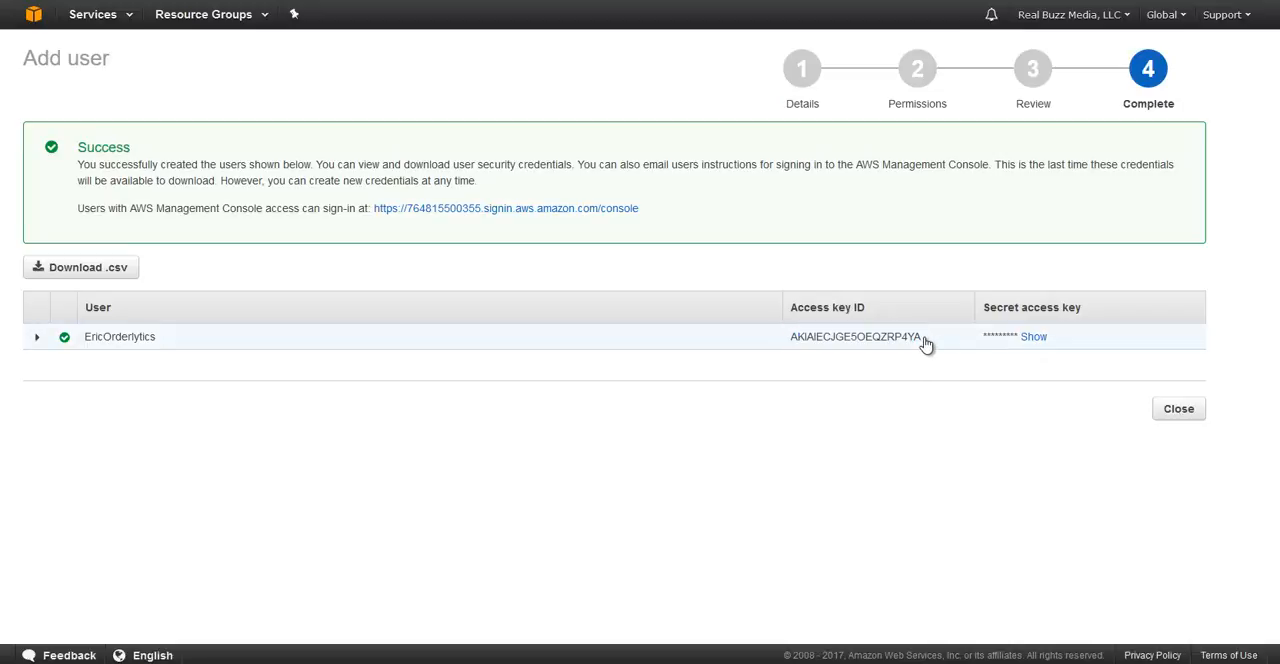
drag(916, 342, 791, 348)
key(ctrl+c)
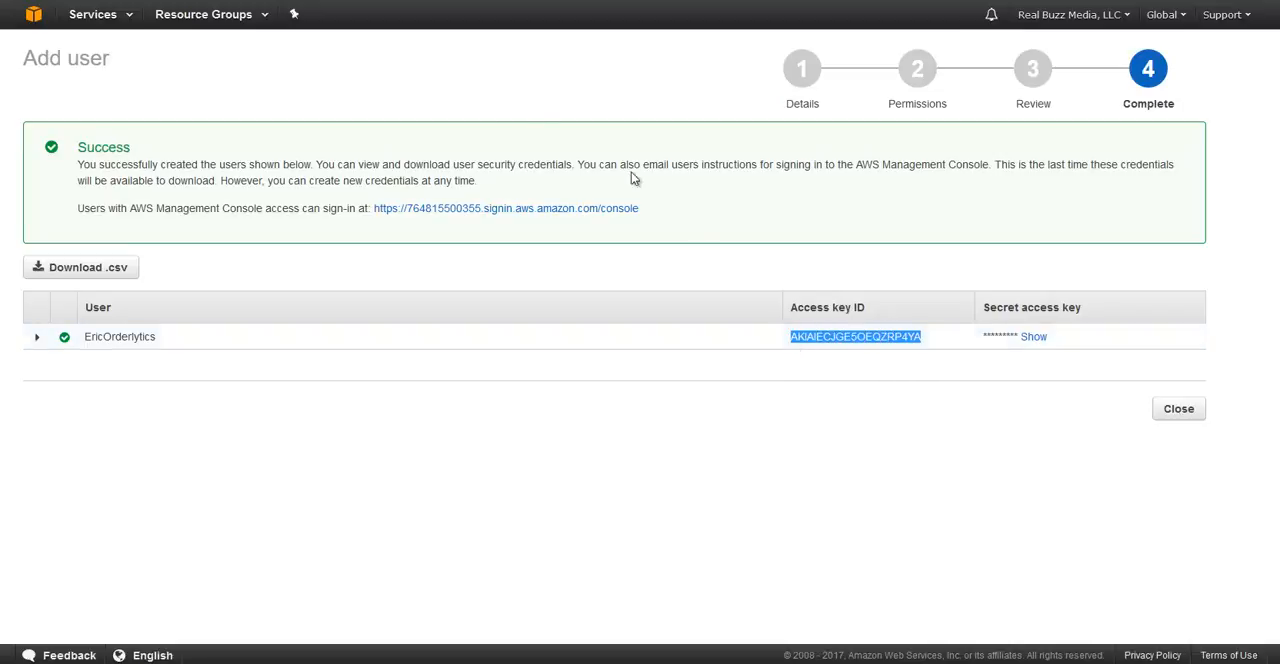
Step: Switch to Orderlytics and paste the copied AWS access key ID into the new fulfillment account's Access key id field
click(122, 1)
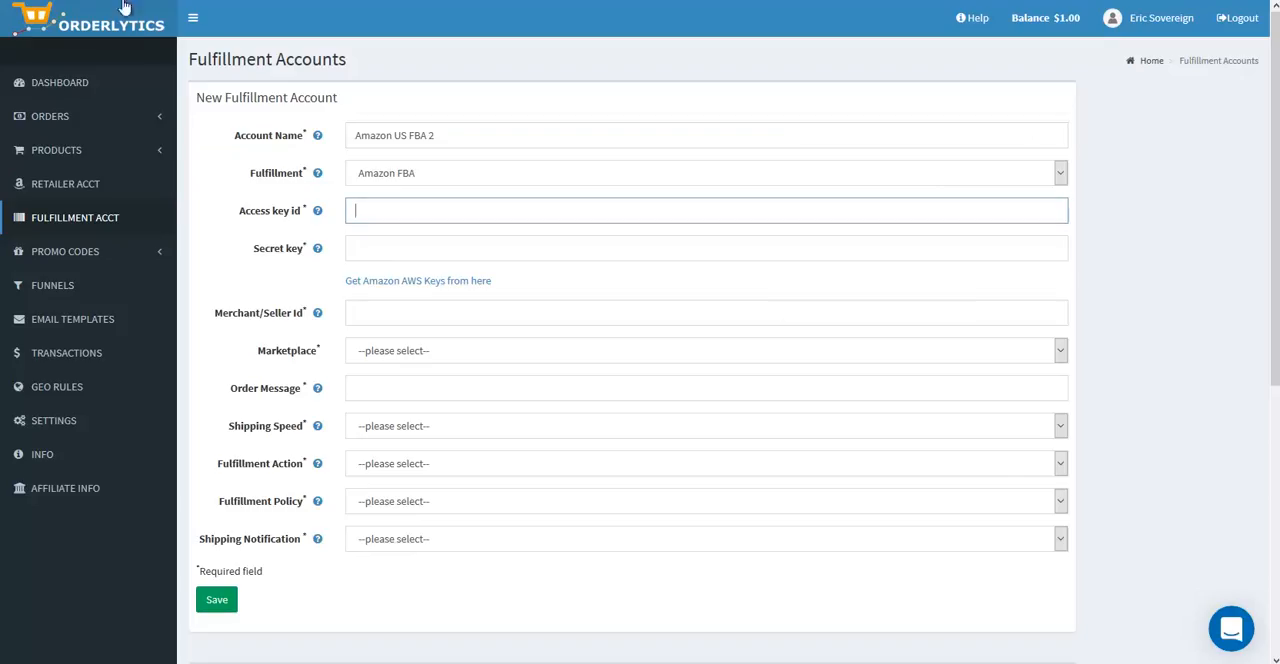
click(390, 208)
key(ctrl+v)
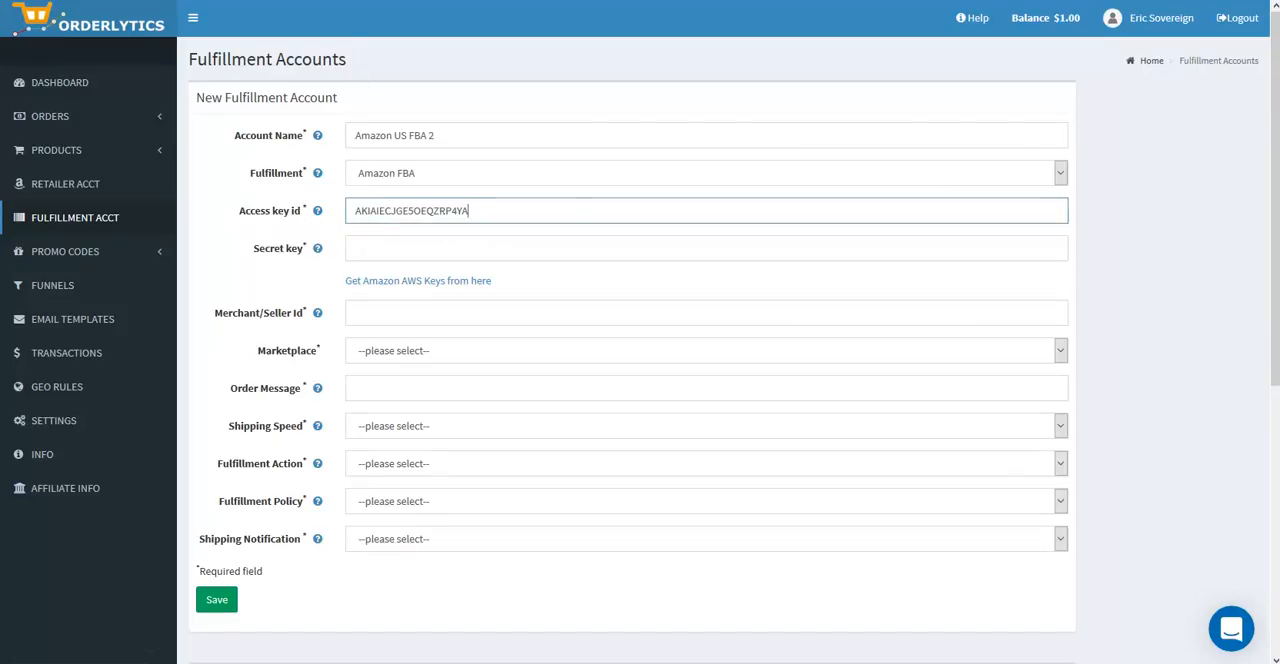
Step: Reveal and copy the new user's secret access key in AWS, and paste it into the Secret key field in Orderlytics
click(400, 1)
click(1030, 336)
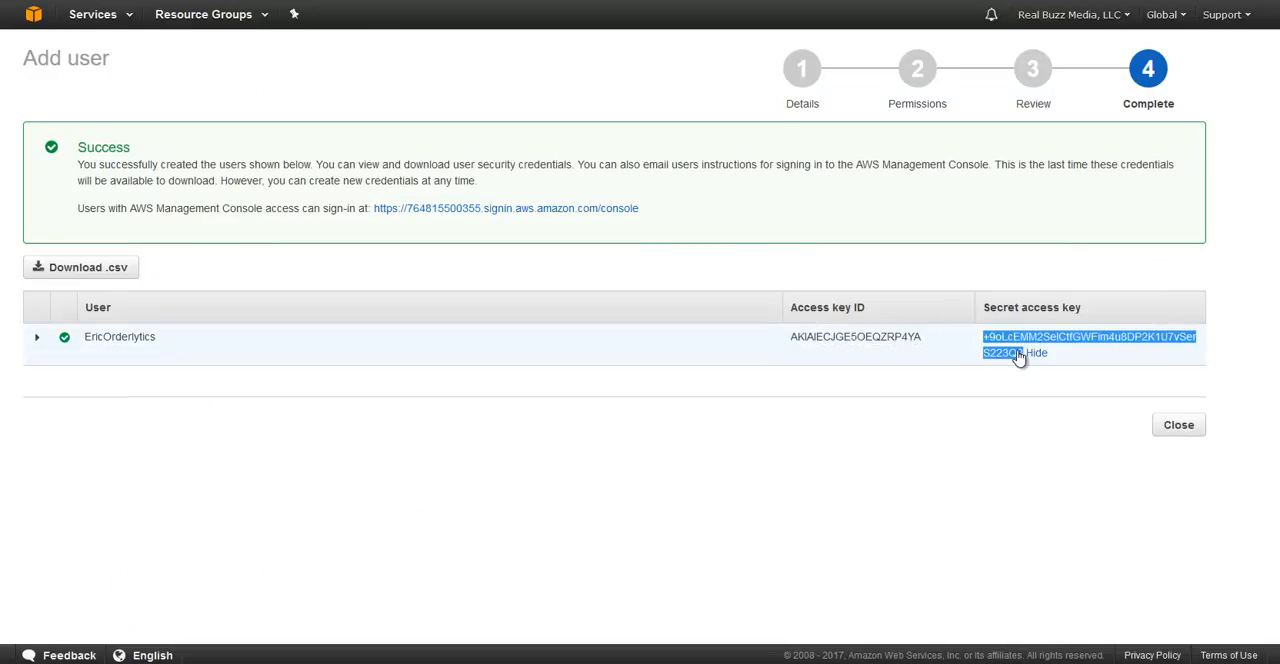
click(1035, 353)
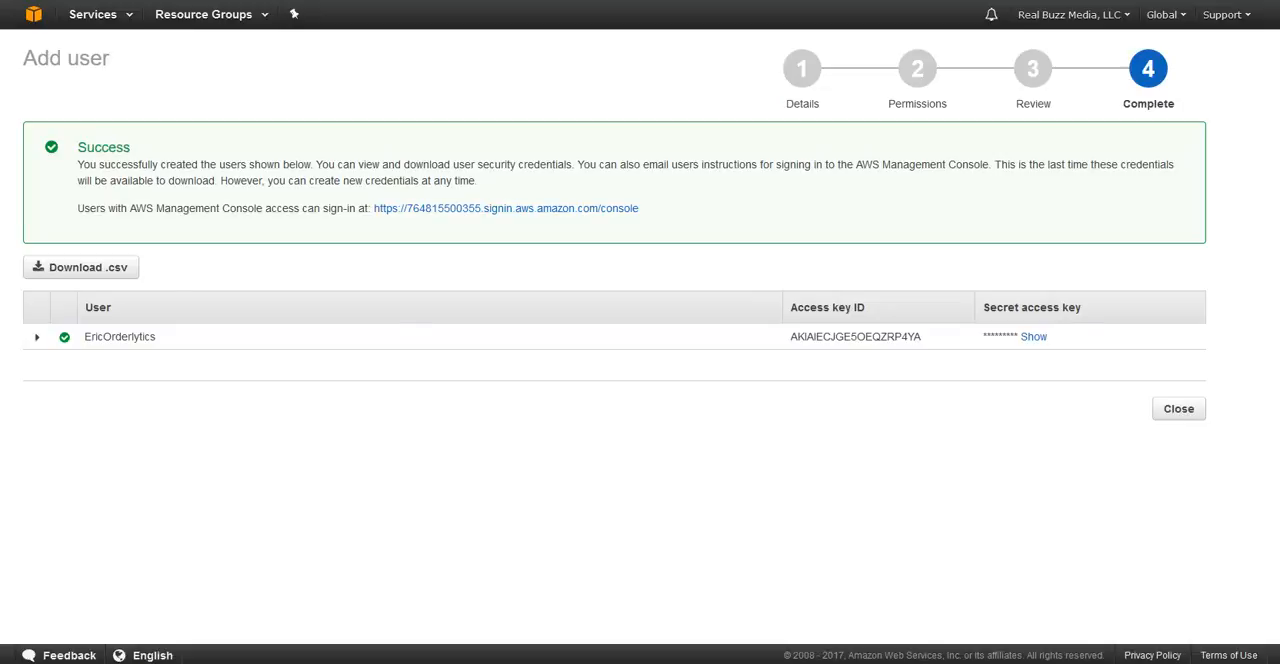
click(92, 1)
click(378, 250)
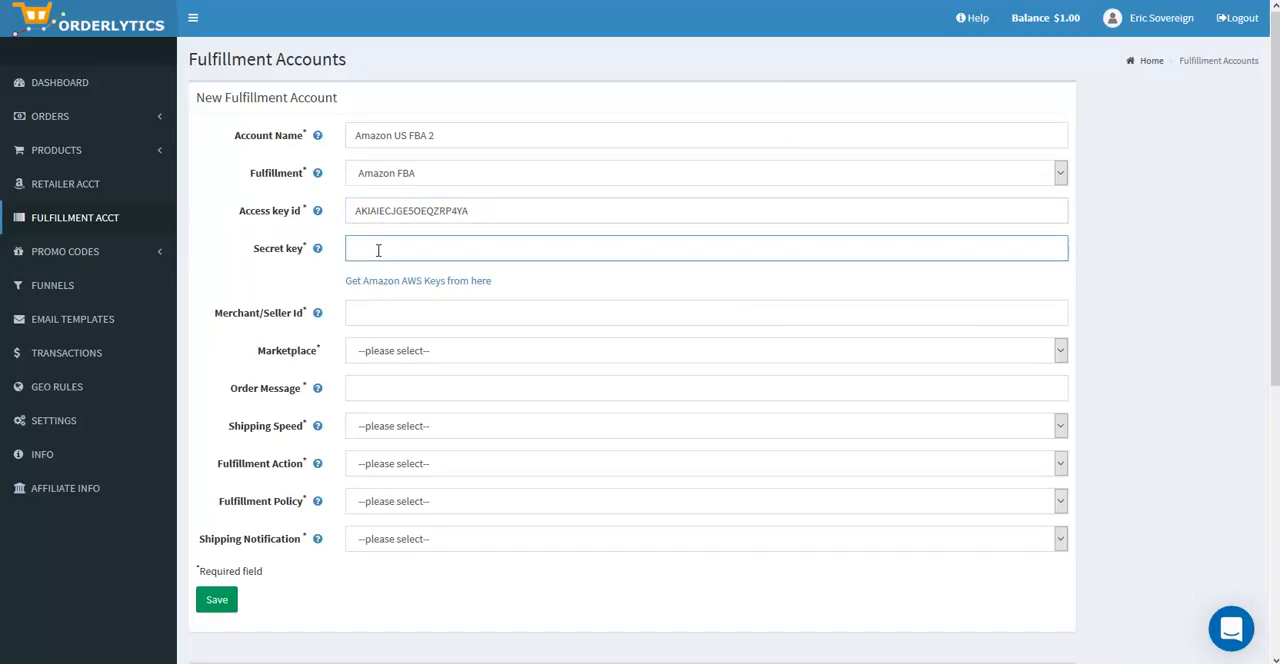
key(ctrl+v)
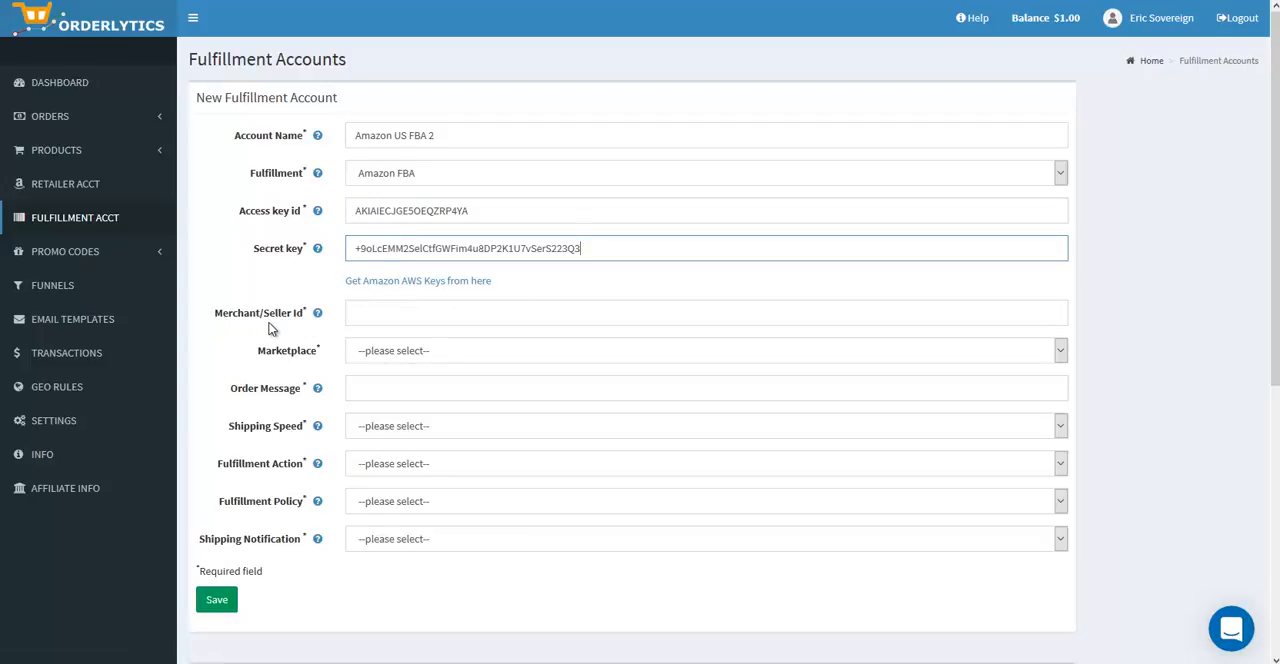
Step: Copy the merchant ID from Amazon Pay's Integration Settings and paste it into the Merchant/Seller Id field in Orderlytics
click(362, 318)
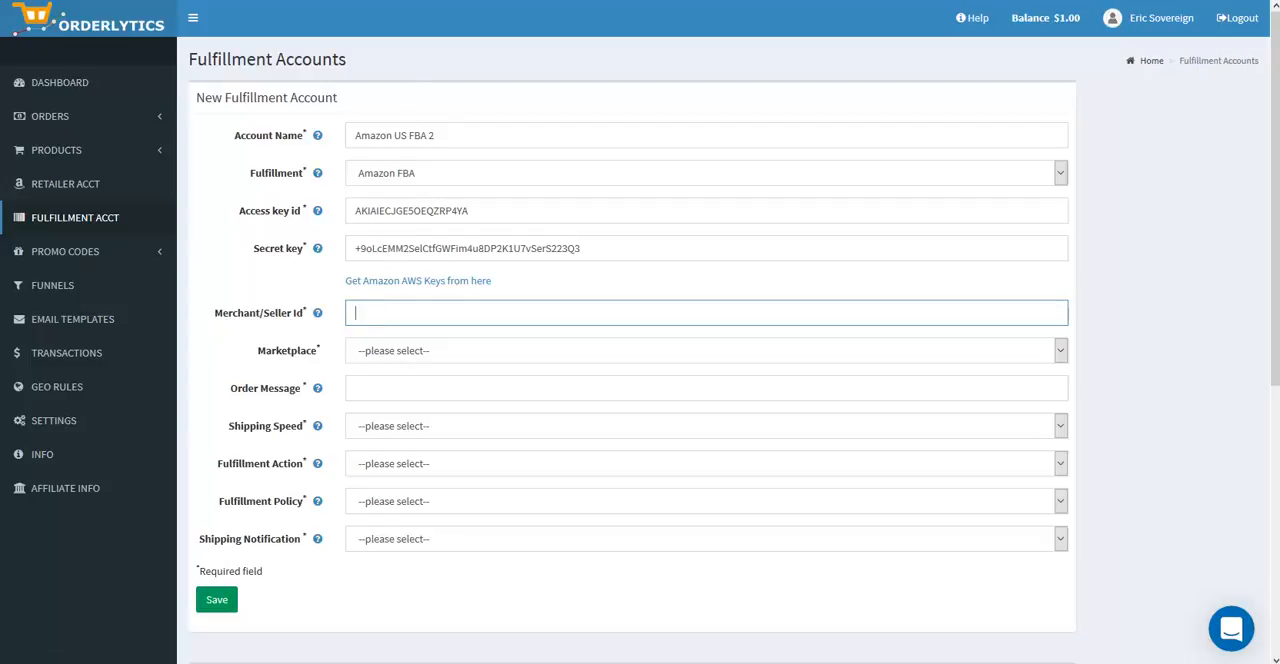
key(ctrl+Tab)
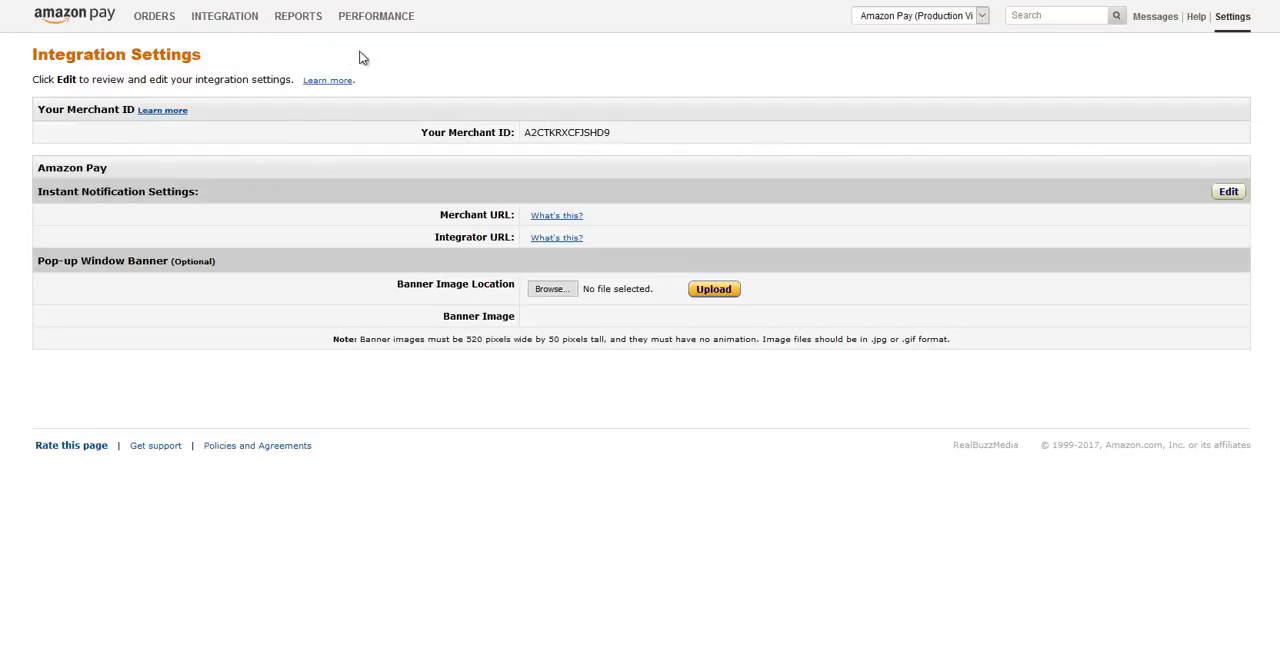
mouse_move(1238, 22)
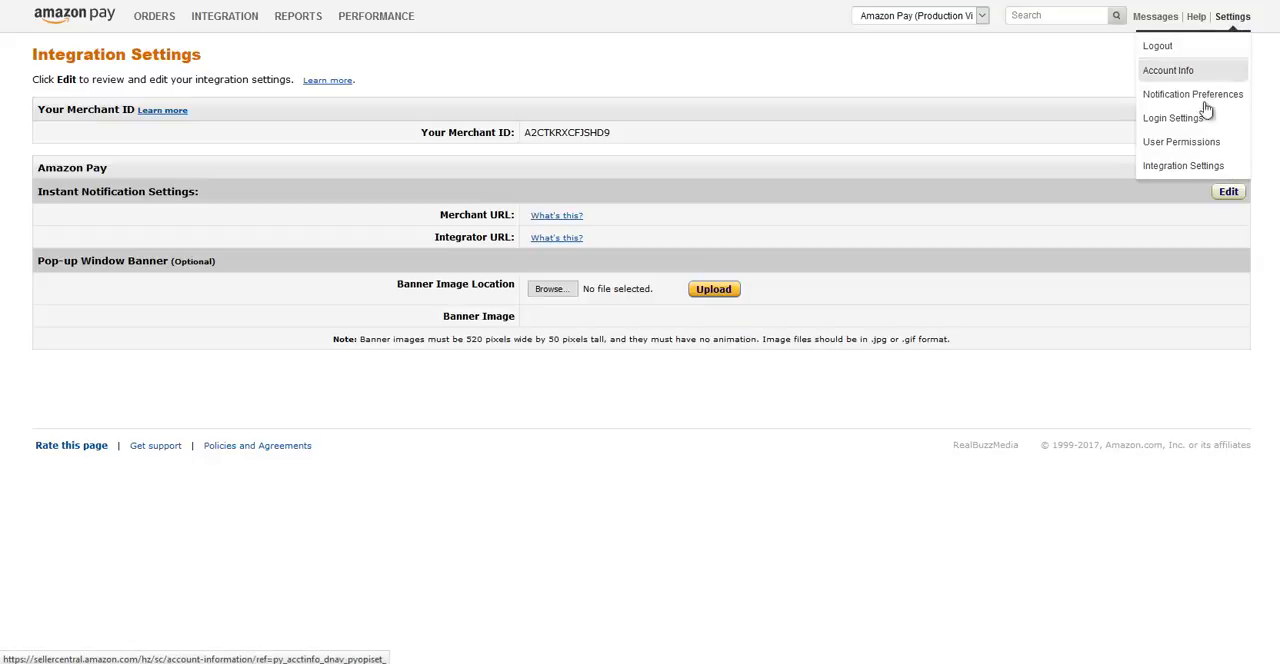
click(1185, 167)
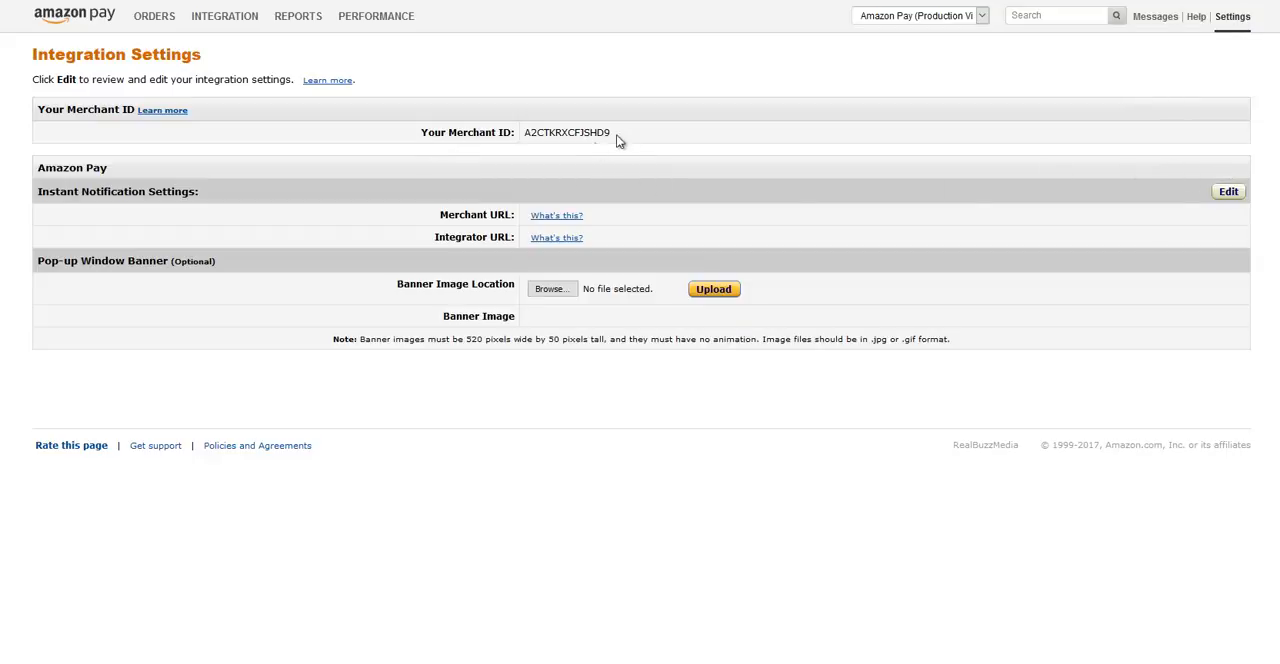
drag(610, 136, 527, 138)
key(ctrl+c)
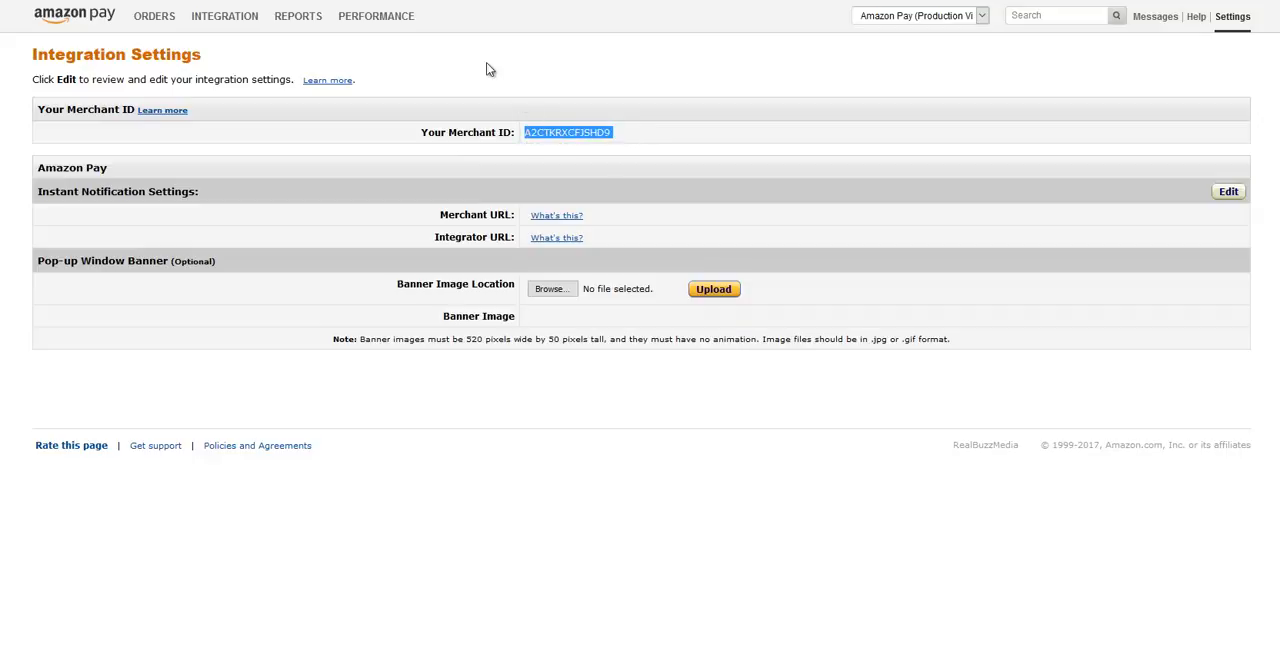
click(250, 1)
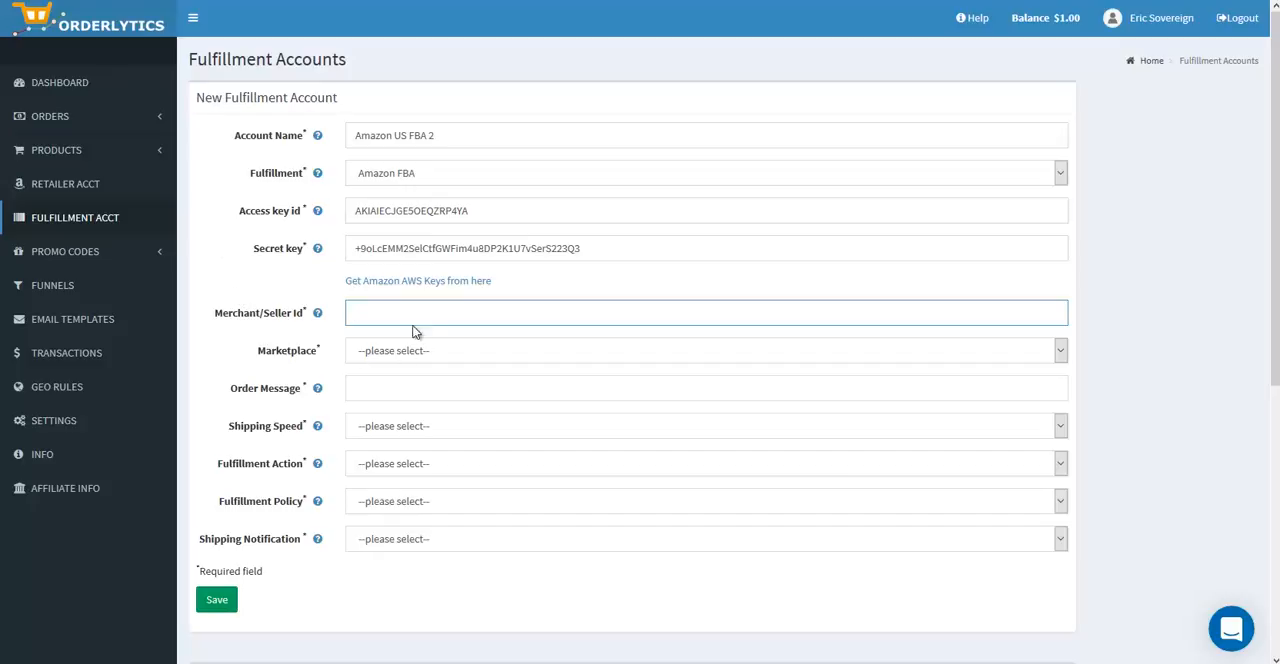
key(ctrl+v)
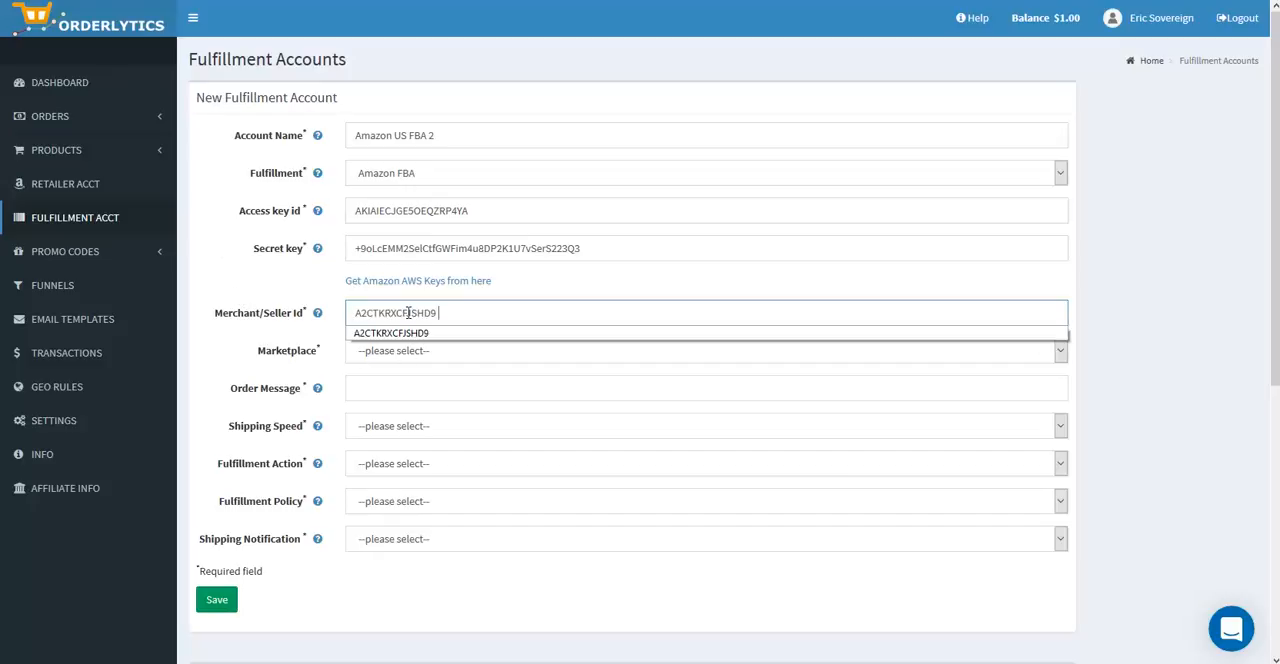
click(310, 334)
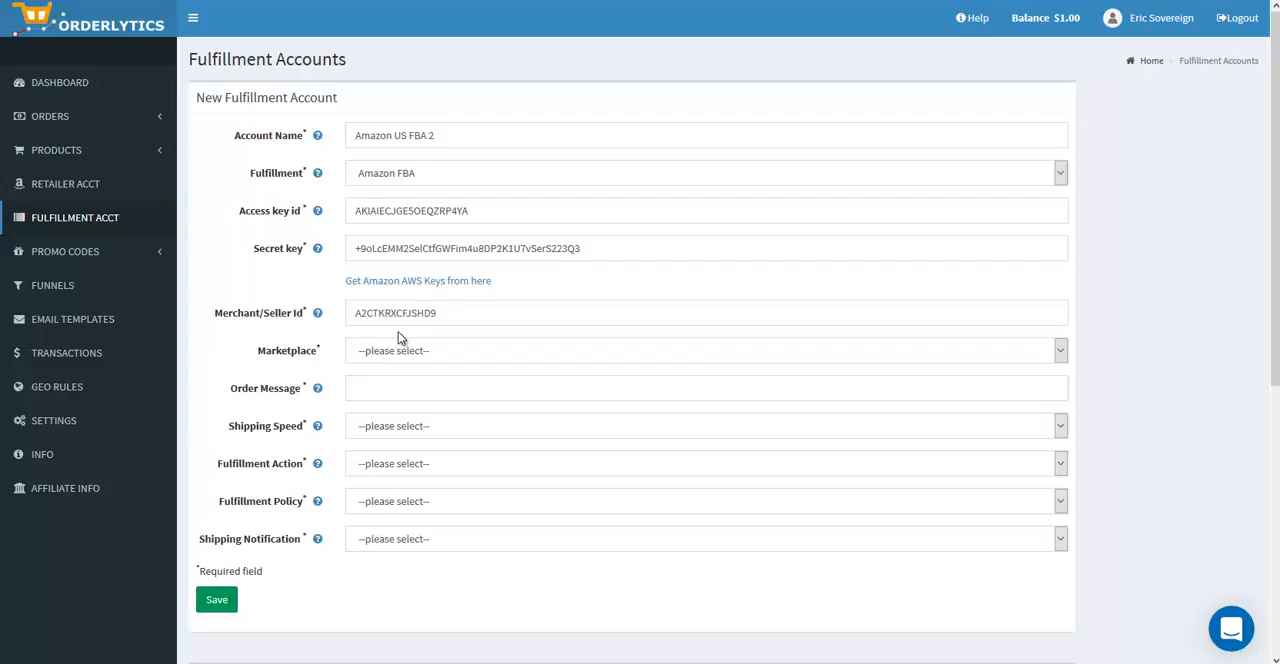
Step: Set the fulfillment account's marketplace to United States under North America (NA)
click(405, 362)
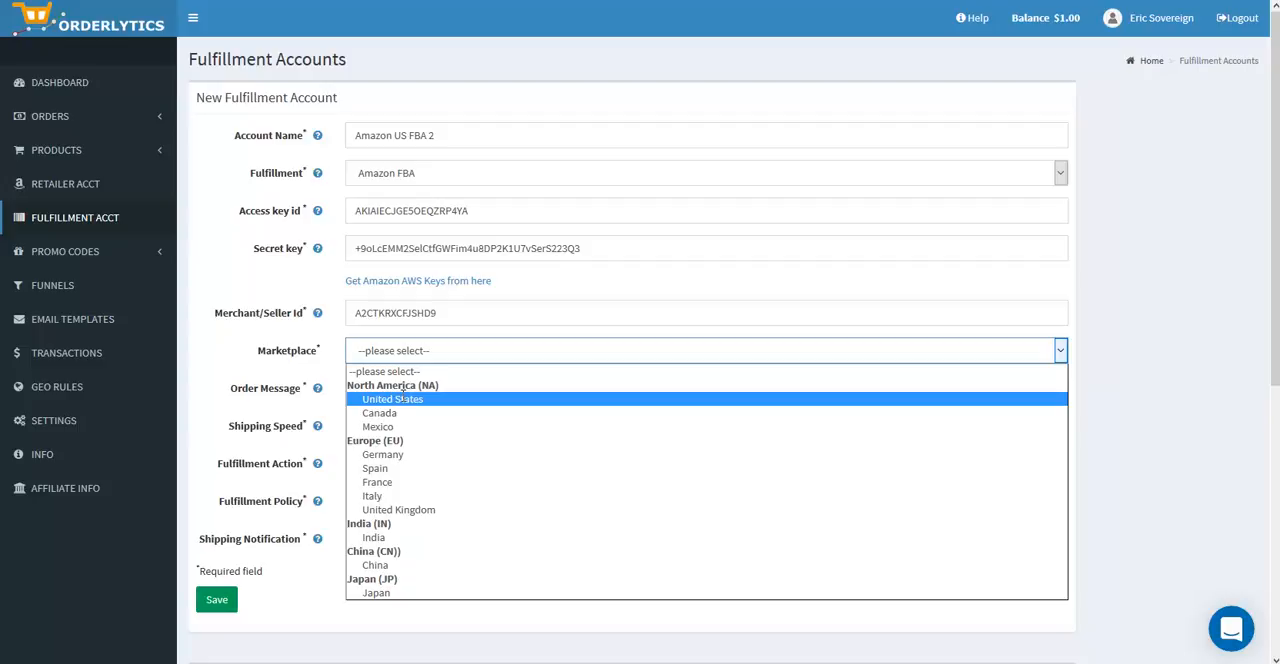
click(400, 398)
click(398, 353)
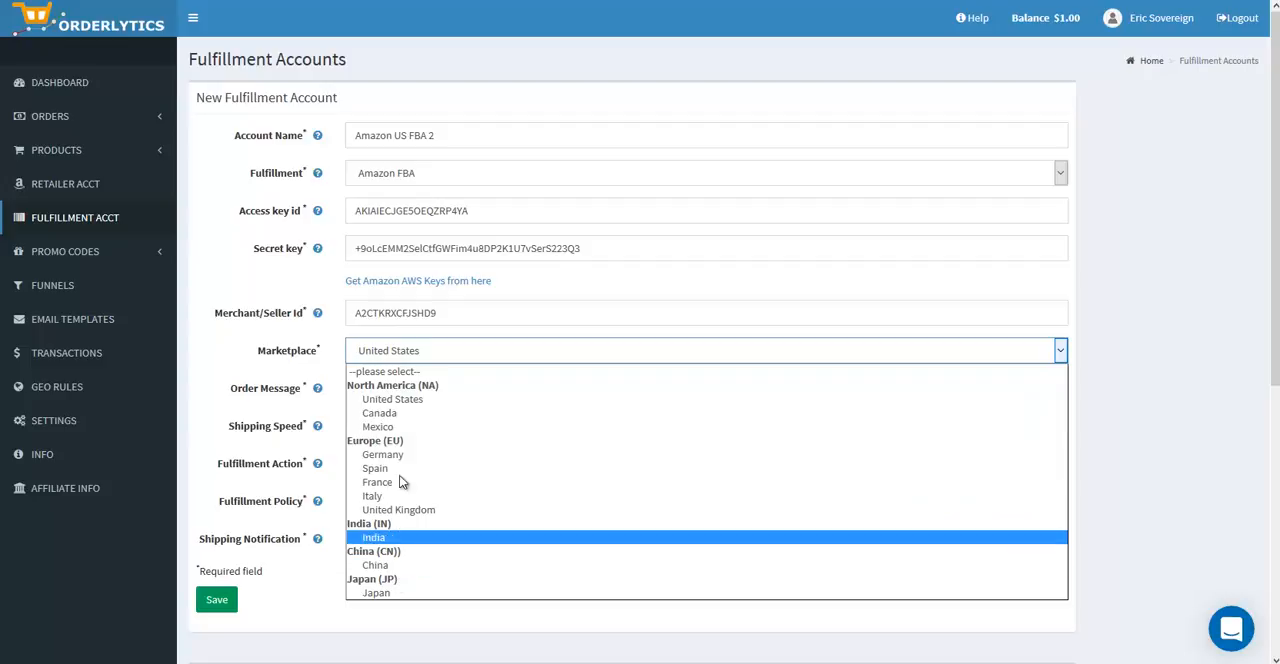
click(400, 398)
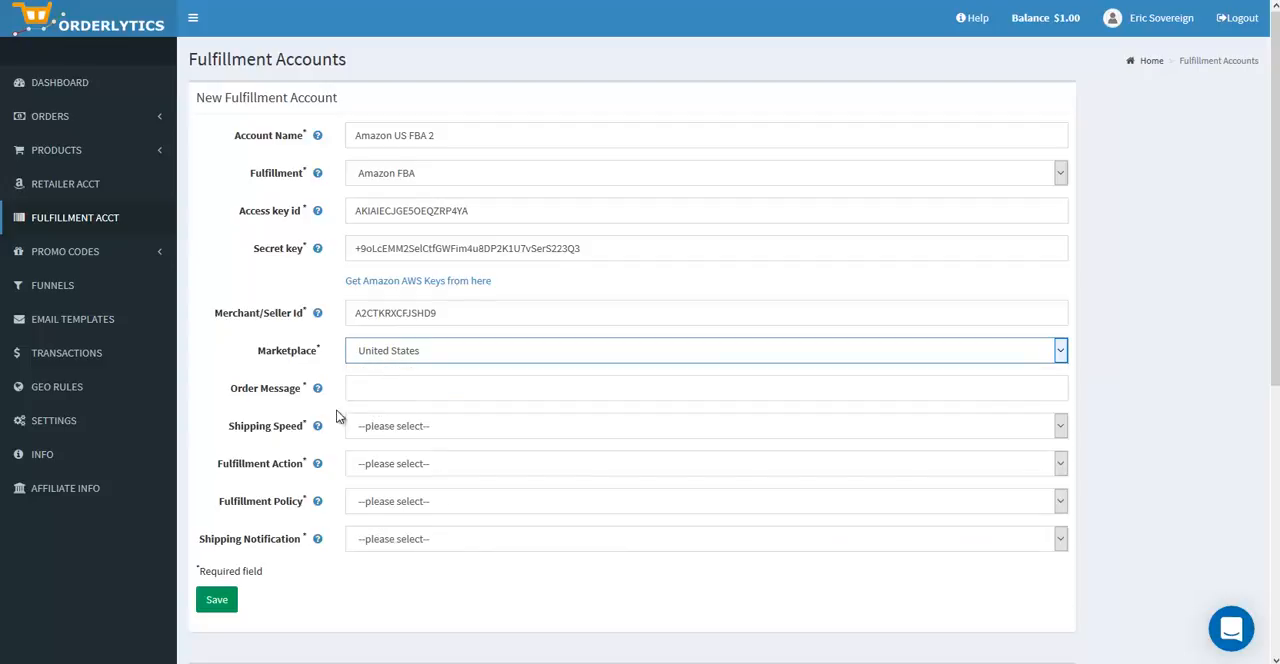
Step: Enter "Thank you from Company Name" as the order message
click(383, 396)
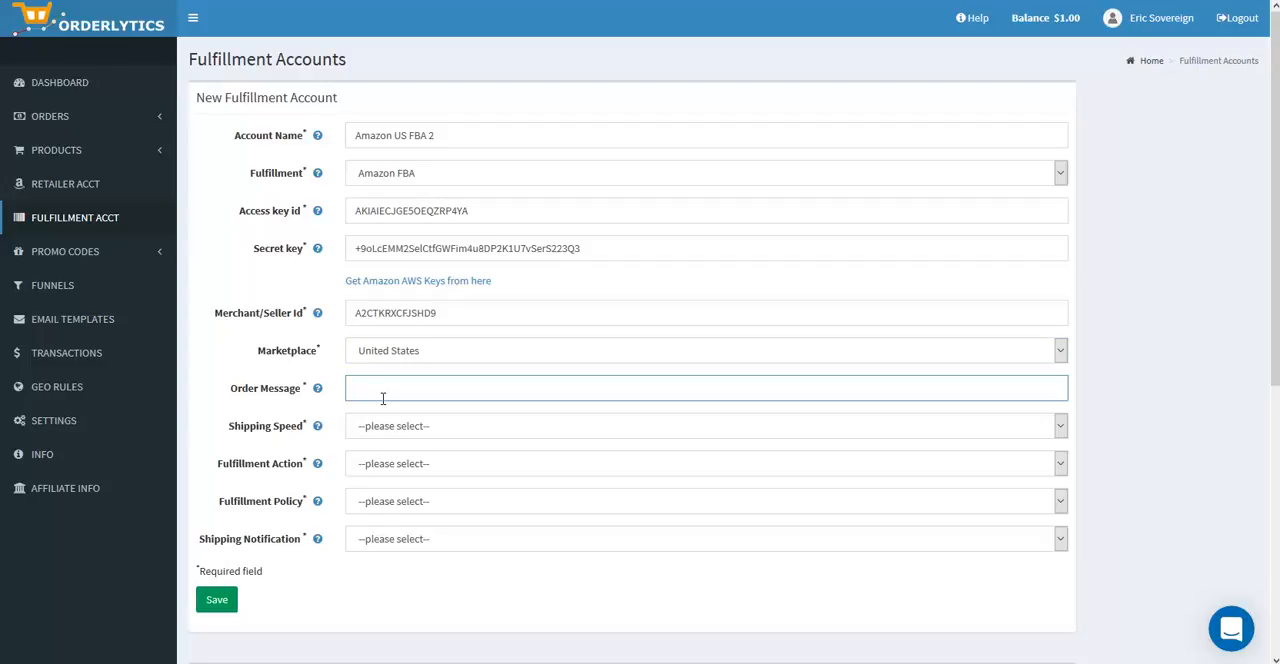
click(383, 398)
click(380, 405)
key(BackSpace)
key(BackSpace)
key(BackSpace)
key(BackSpace)
key(BackSpace)
key(BackSpace)
key(BackSpace)
key(BackSpace)
key(BackSpace)
key(BackSpace)
key(BackSpace)
key(BackSpace)
key(BackSpace)
key(BackSpace)
key(BackSpace)
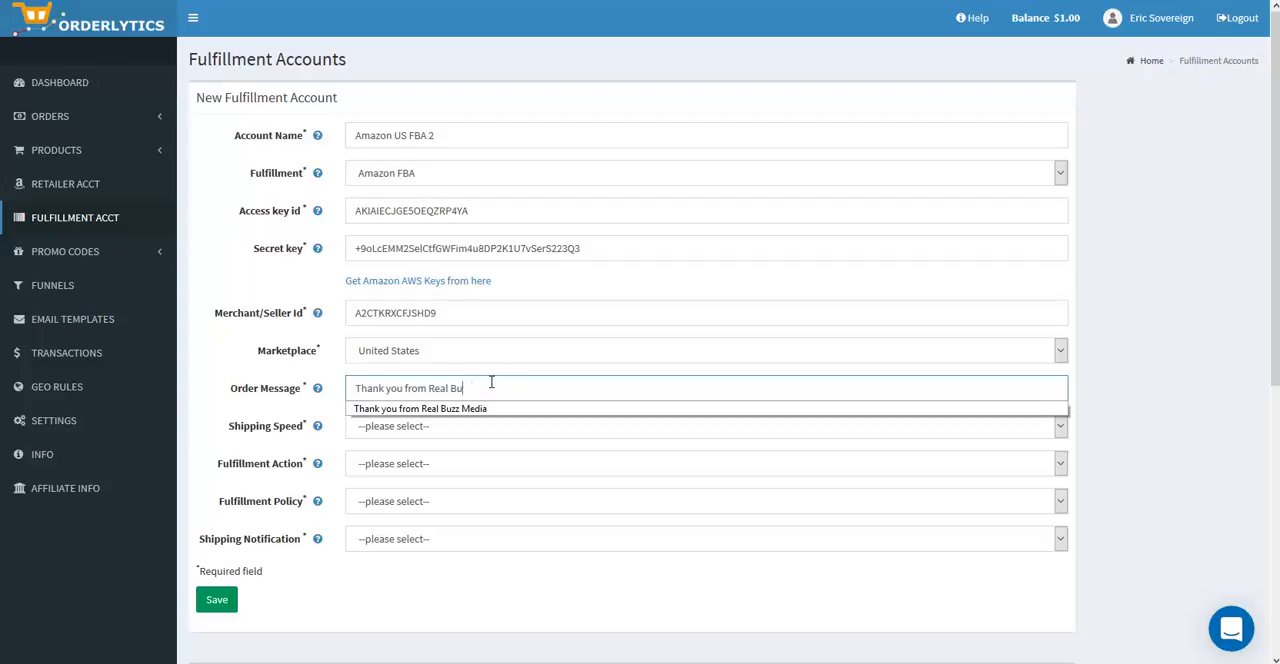
text(Com)
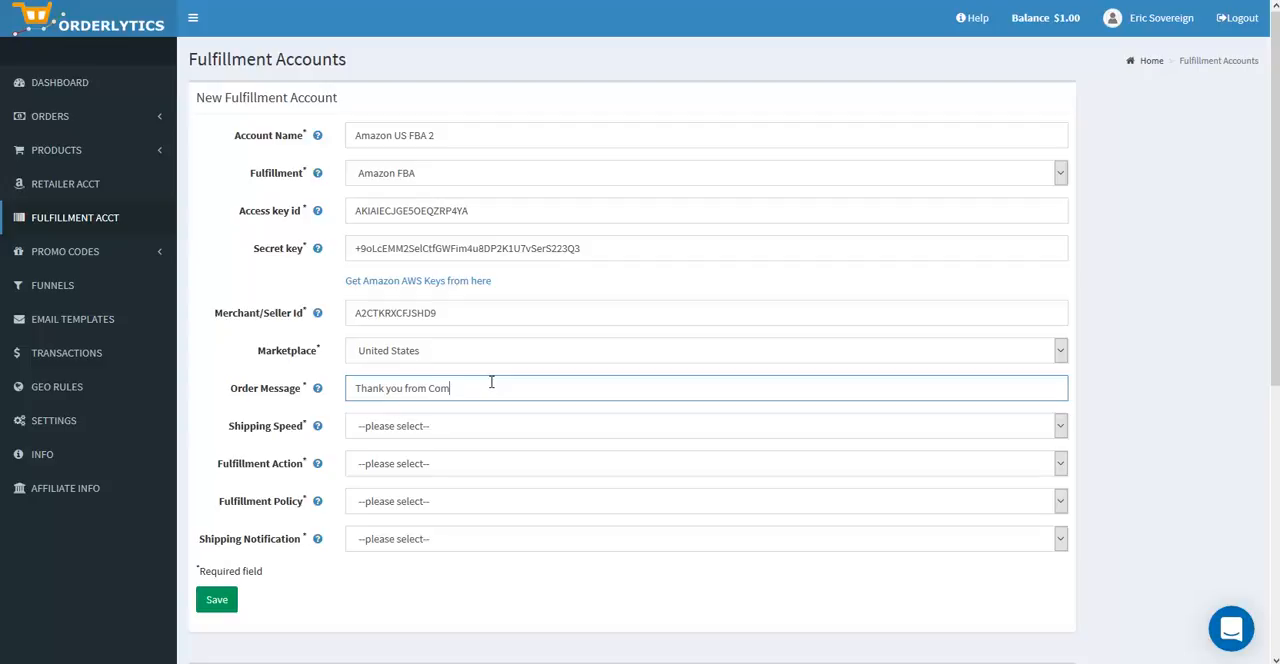
text(pany Name)
Step: Set the shipping speed to Standard and the fulfillment action to Ship
click(415, 428)
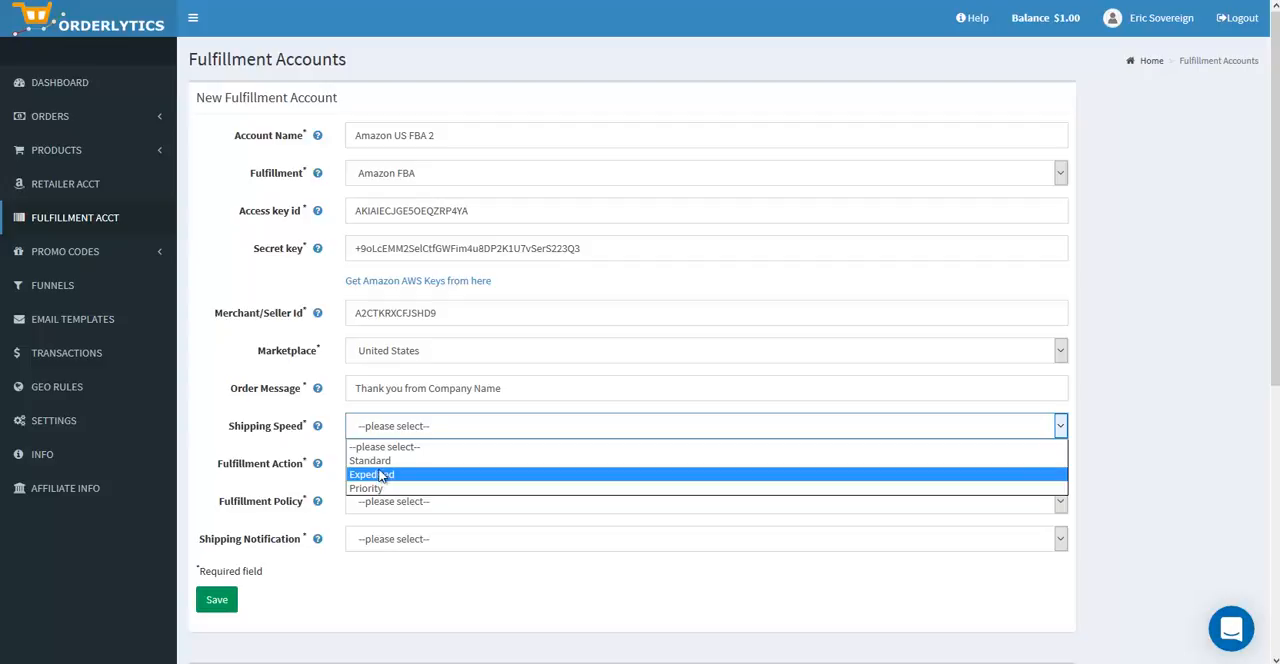
click(381, 462)
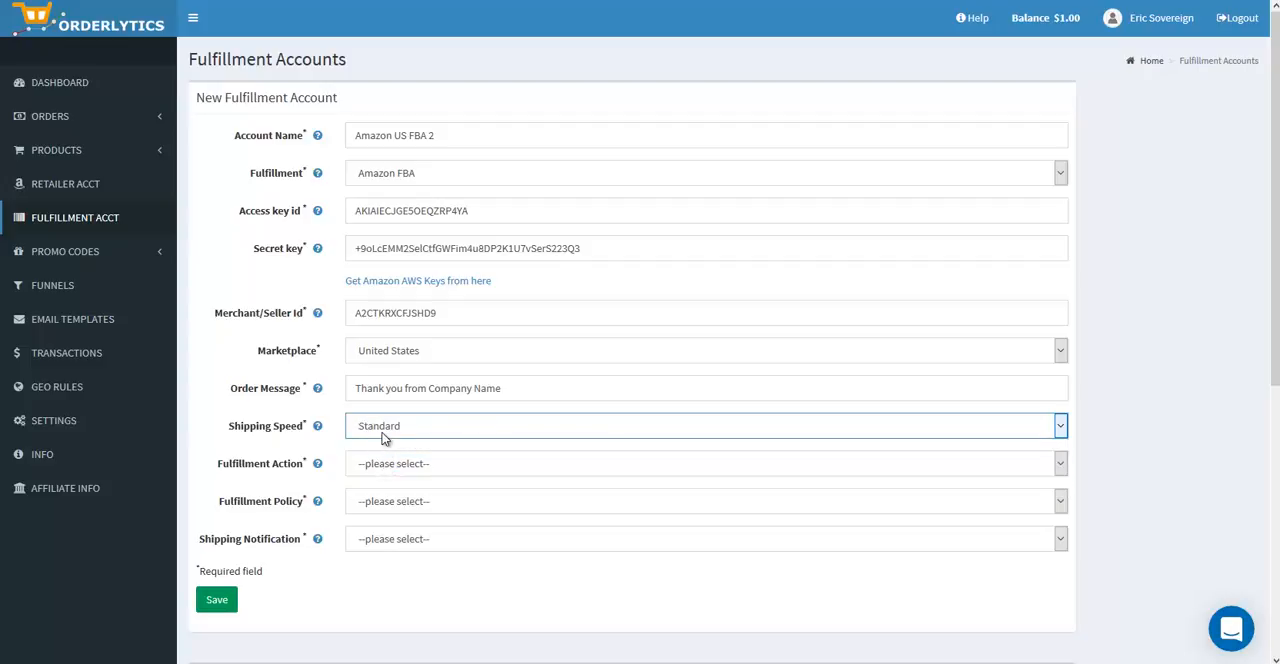
click(388, 466)
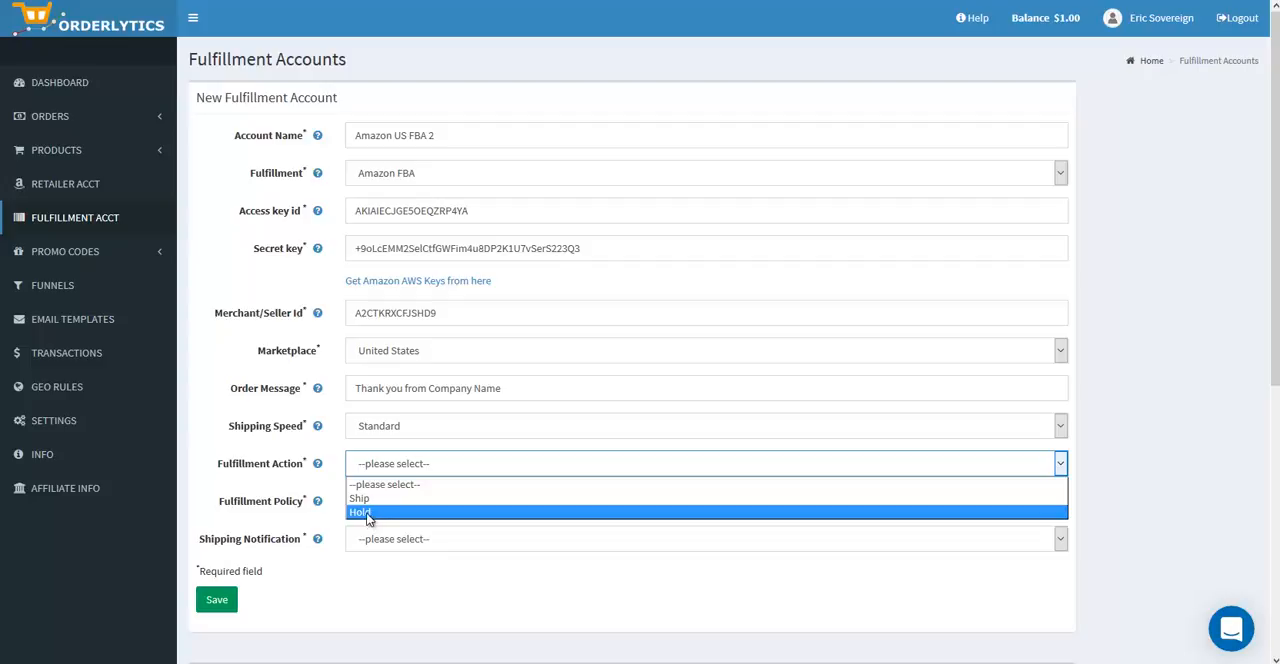
click(364, 498)
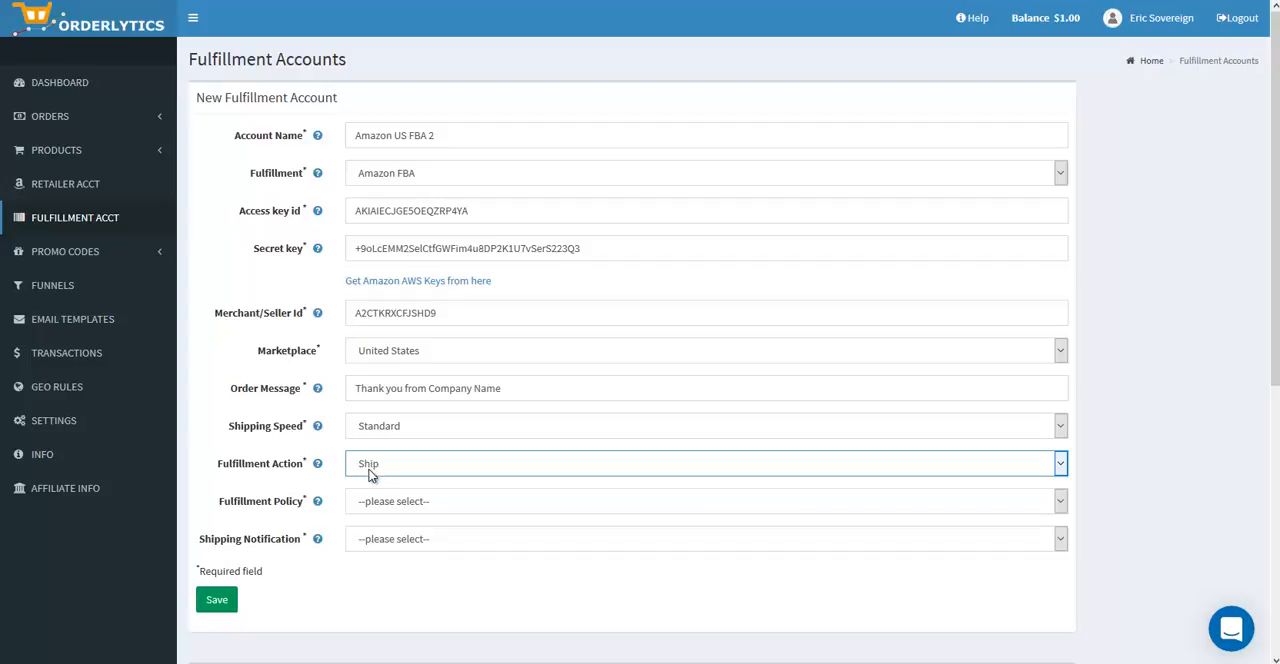
Step: Read the help for the fulfillment policy values and set the fulfillment policy to Fill Or Kill
click(375, 503)
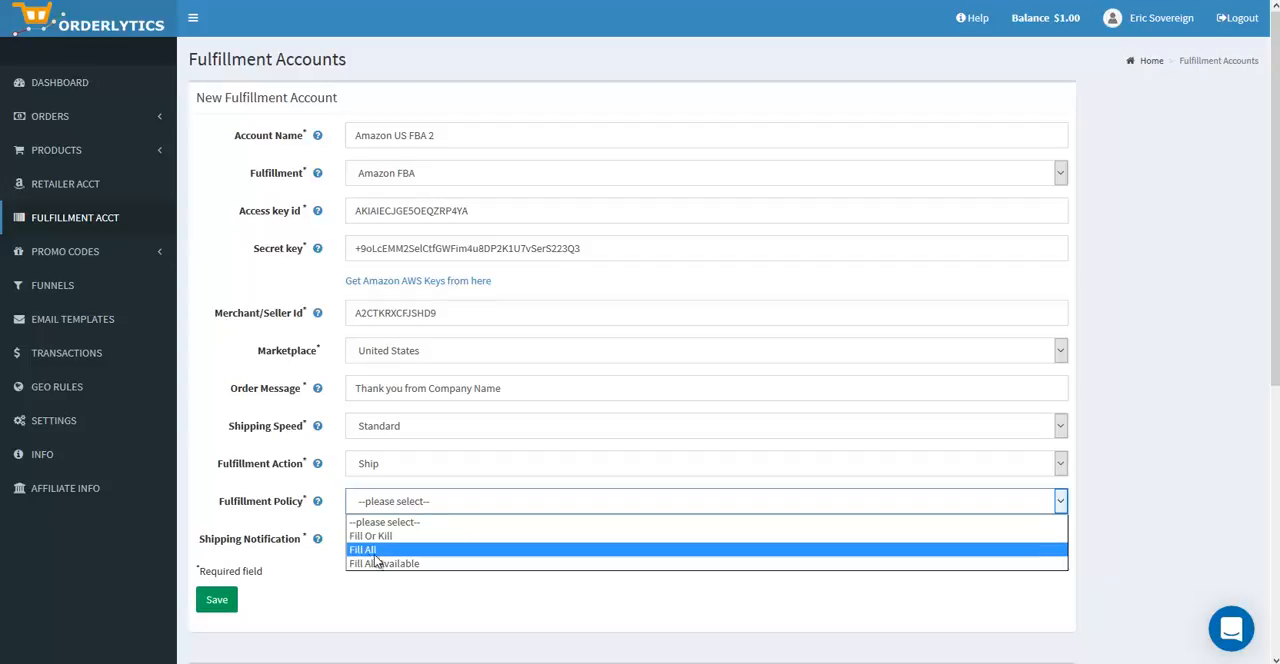
click(317, 502)
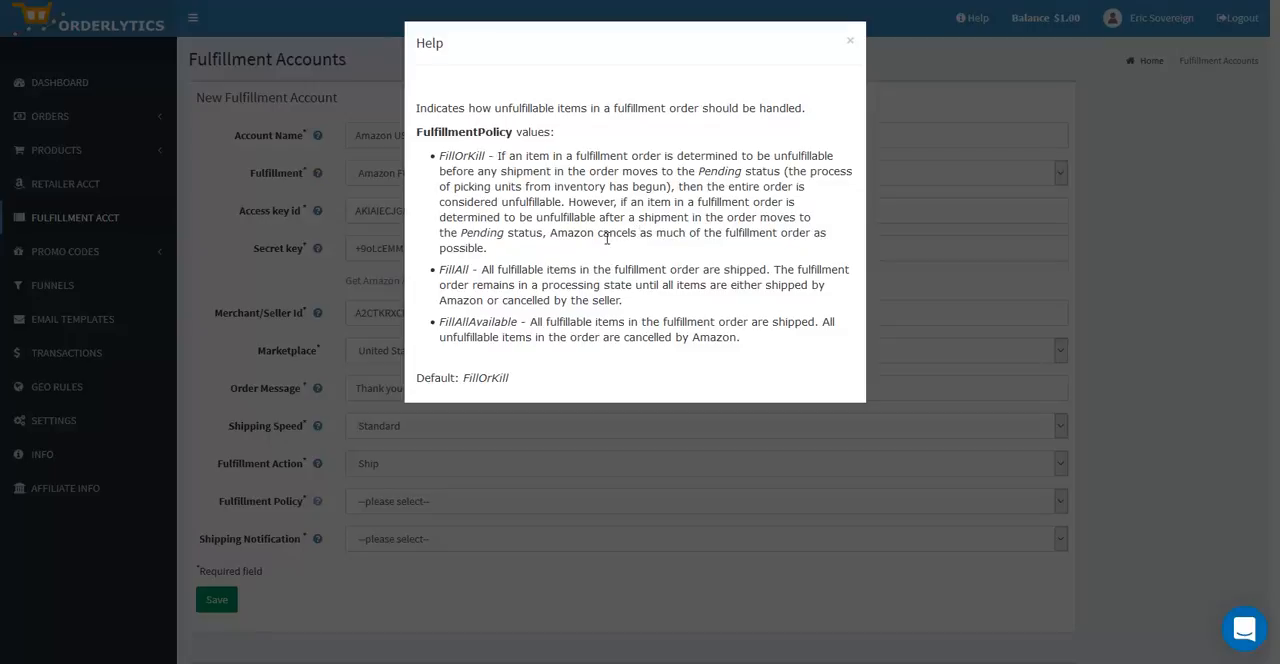
click(851, 44)
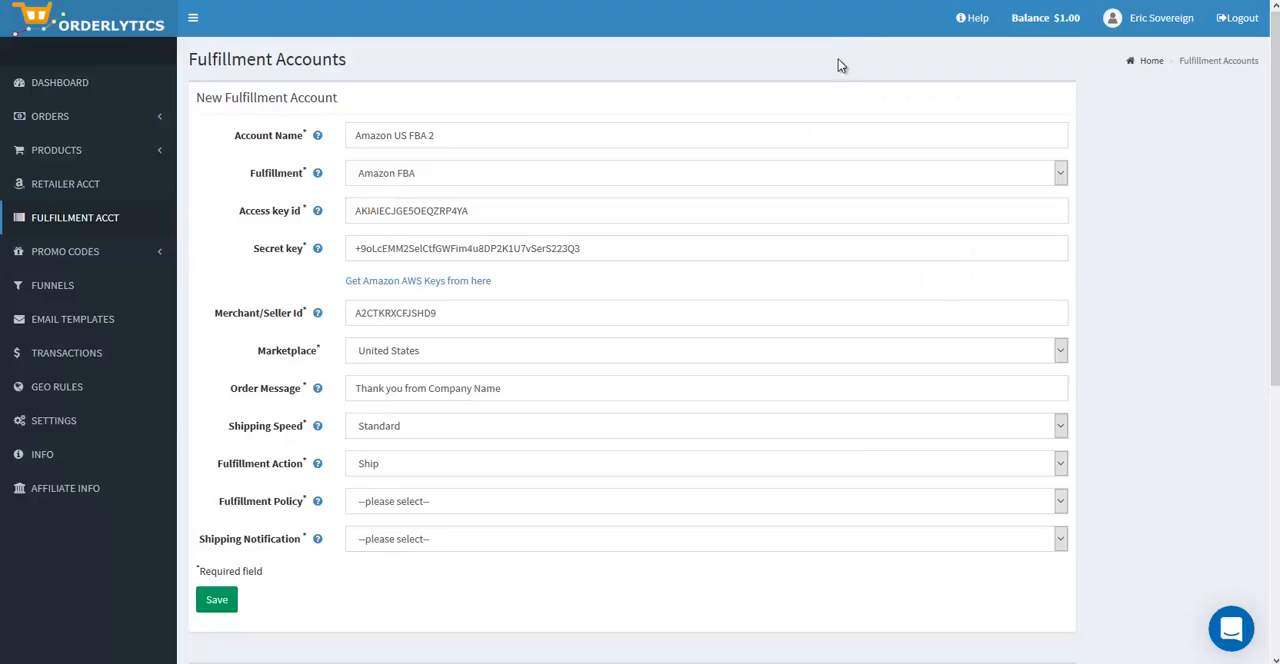
click(385, 501)
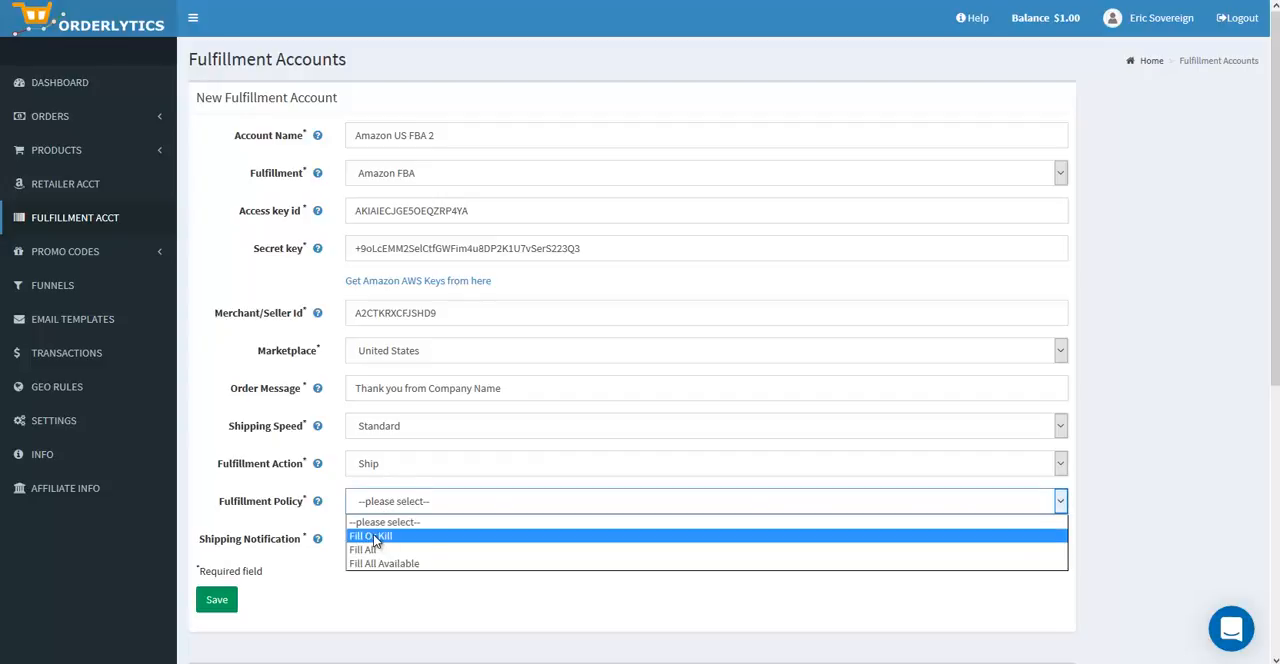
click(374, 536)
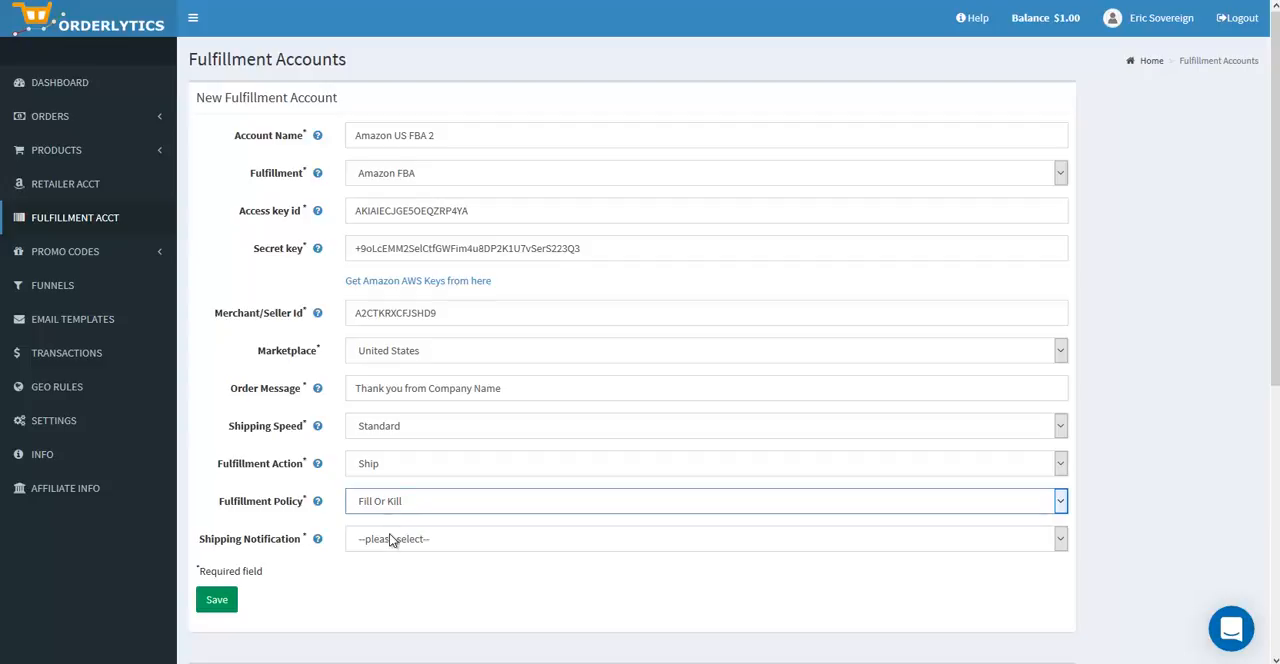
Step: Set the shipping notification to "Send Mail to user email only" and save the new fulfillment account
click(390, 539)
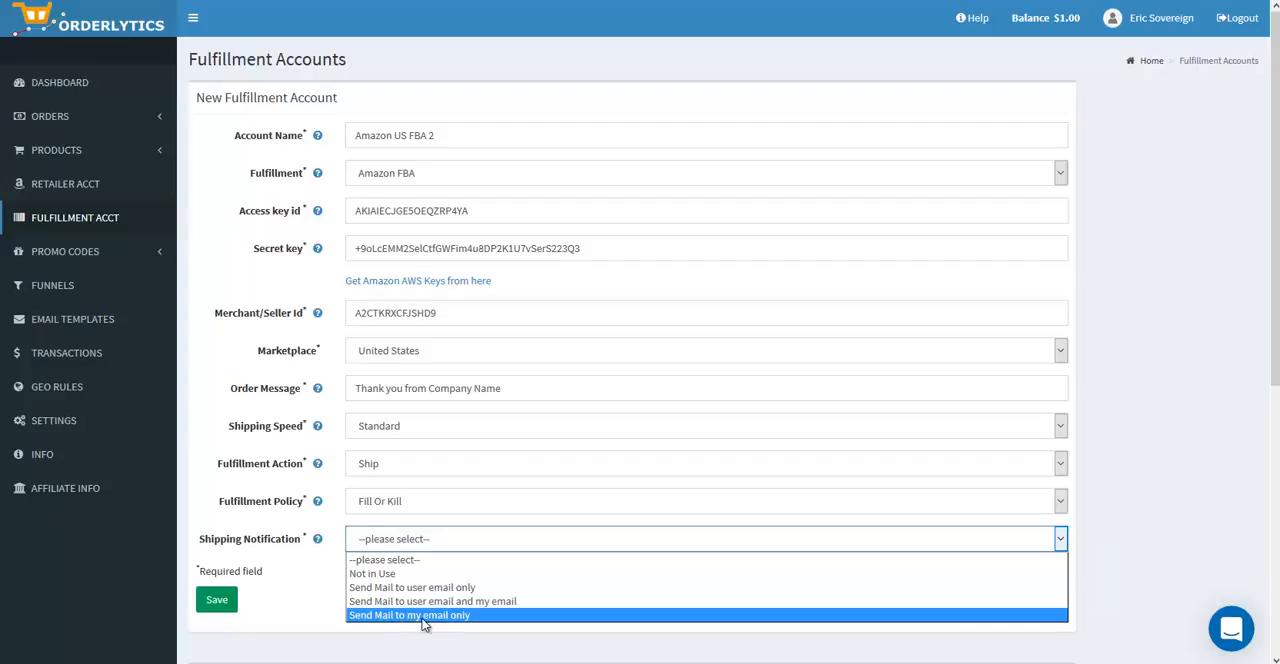
click(410, 588)
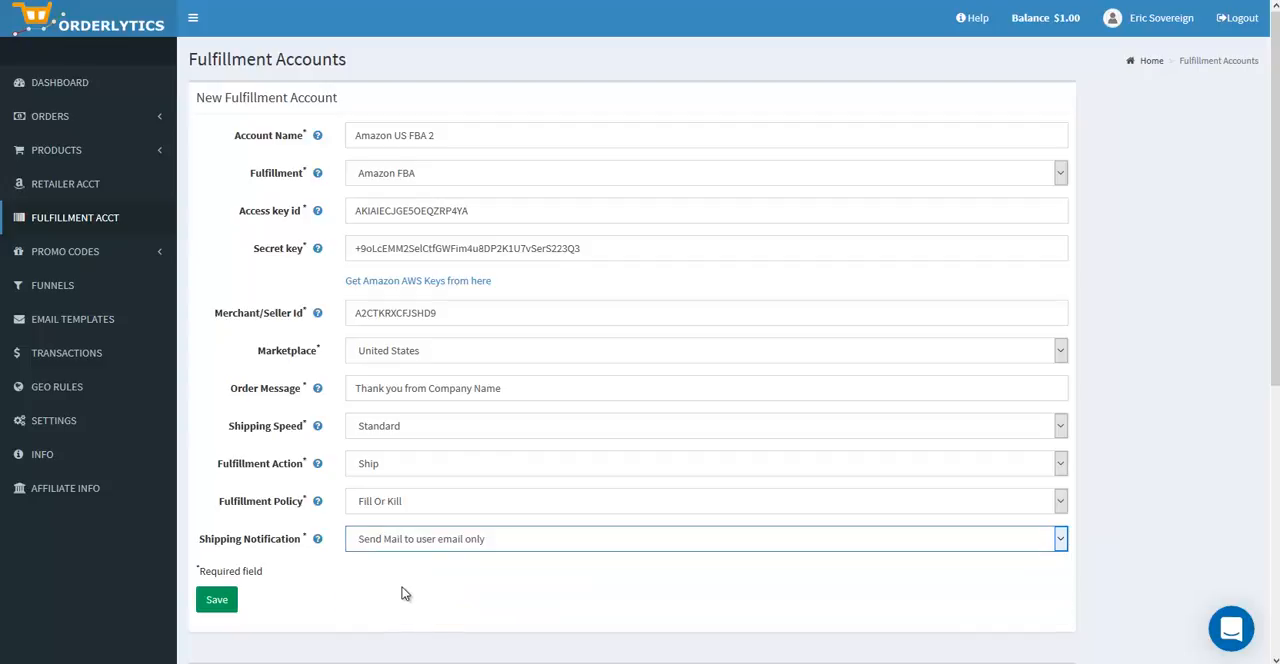
click(213, 605)
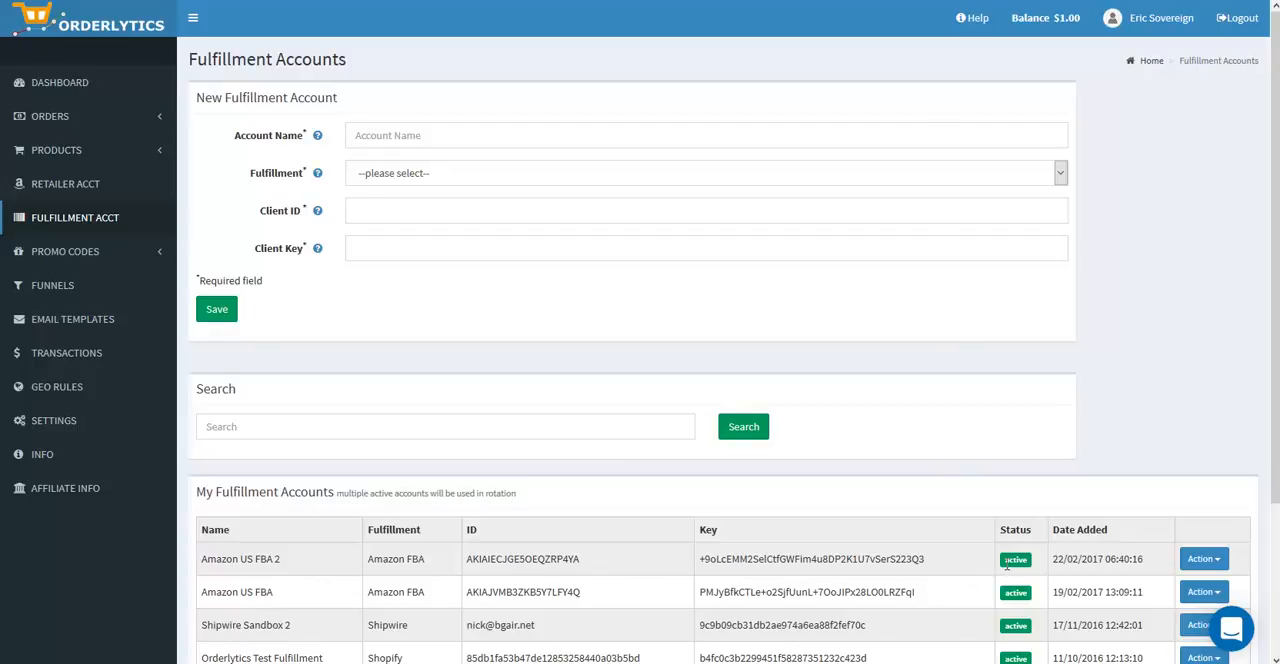
Step: Examine the available actions for the Amazon US FBA 2 account and look over the list of fulfillment accounts
click(1203, 562)
scroll(1205, 565, down, 3)
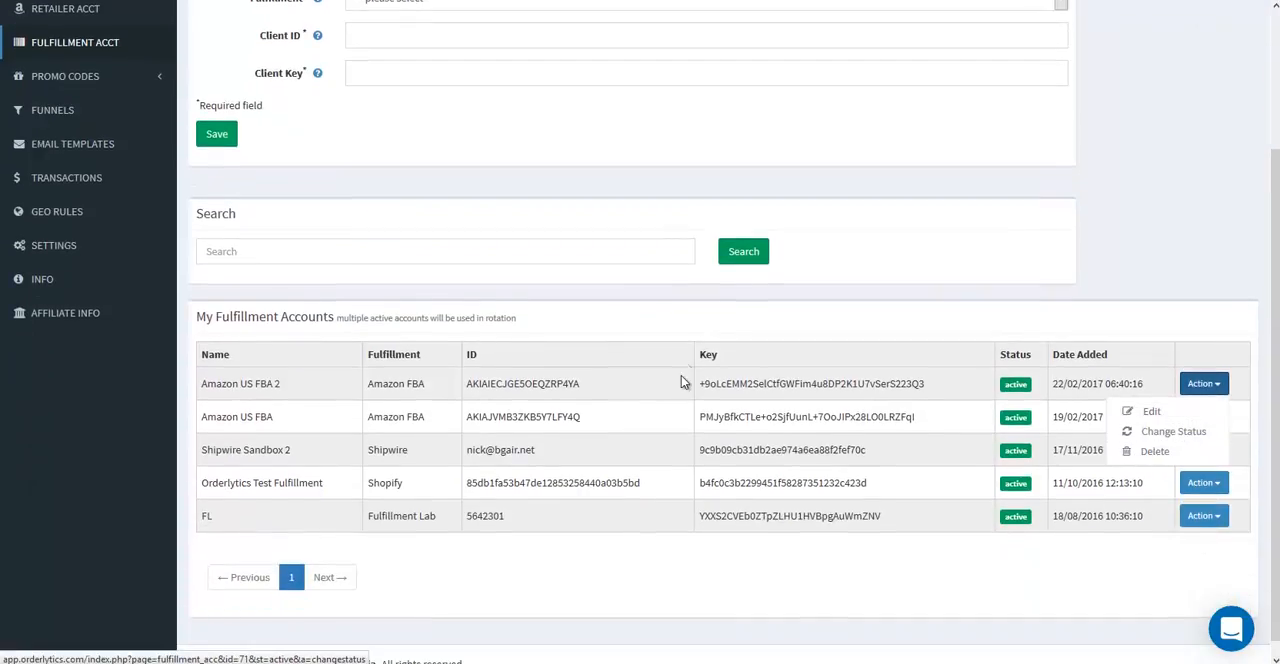
click(612, 394)
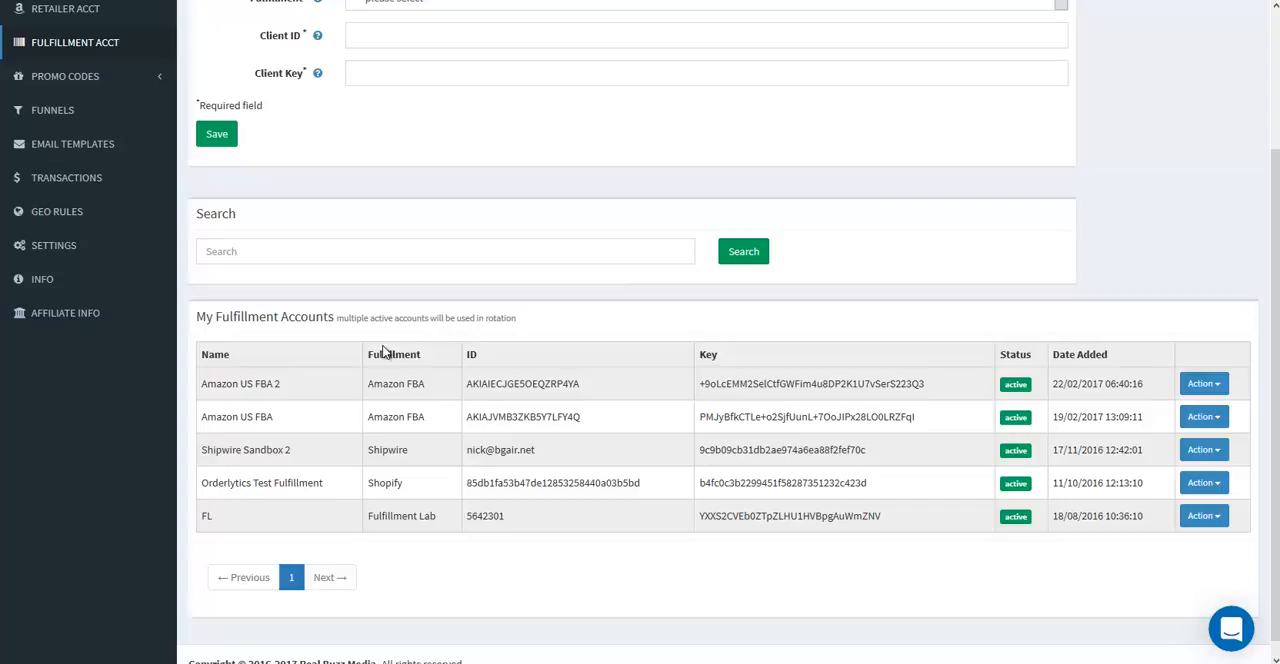
scroll(380, 350, up, 3)
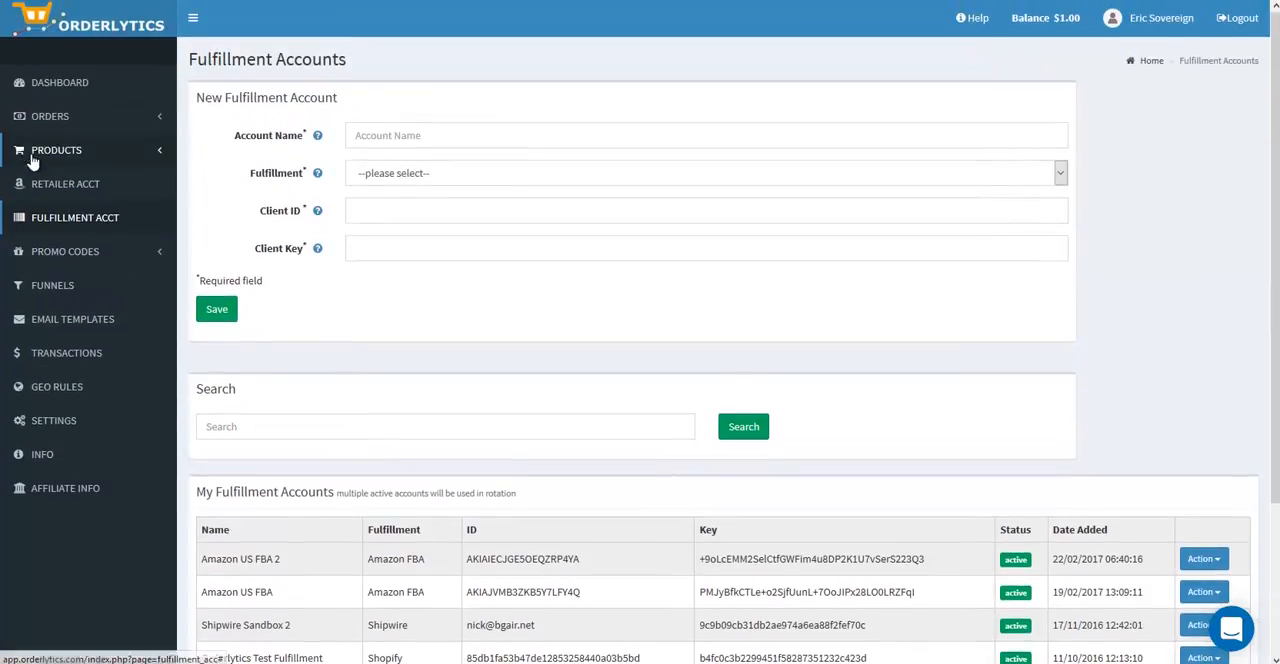
Step: Look over the products list, start a new product and set its retailer/fulfillment to Amazon FBA
click(62, 156)
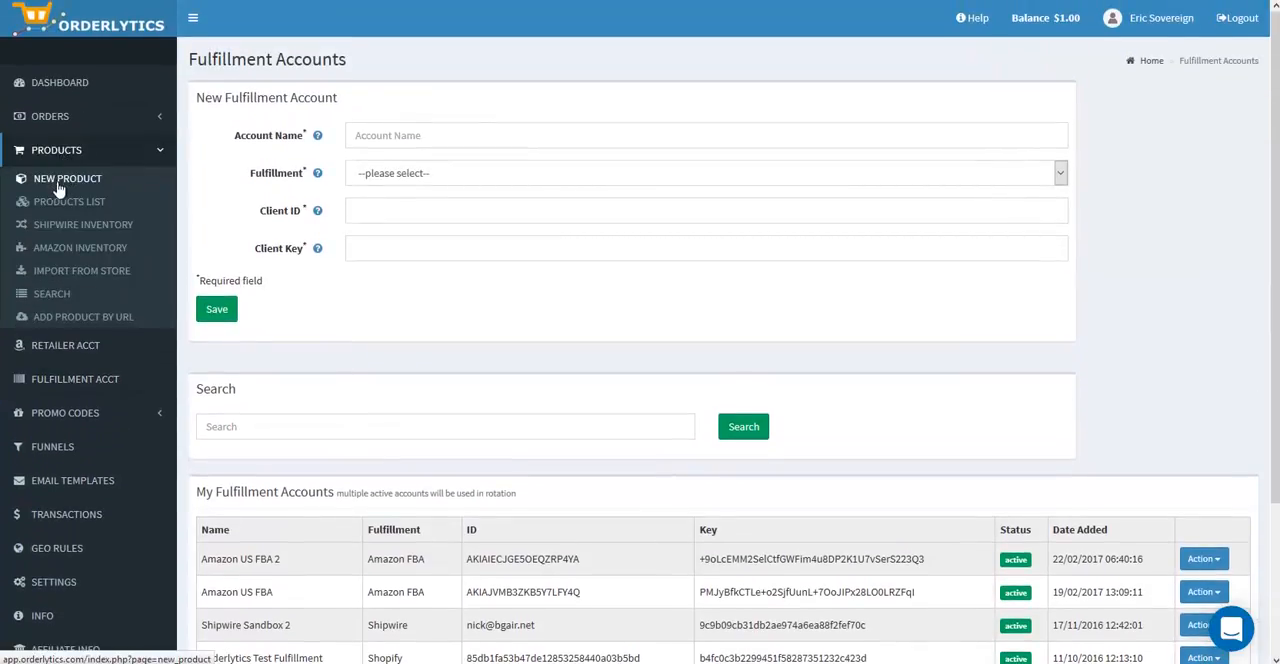
click(60, 202)
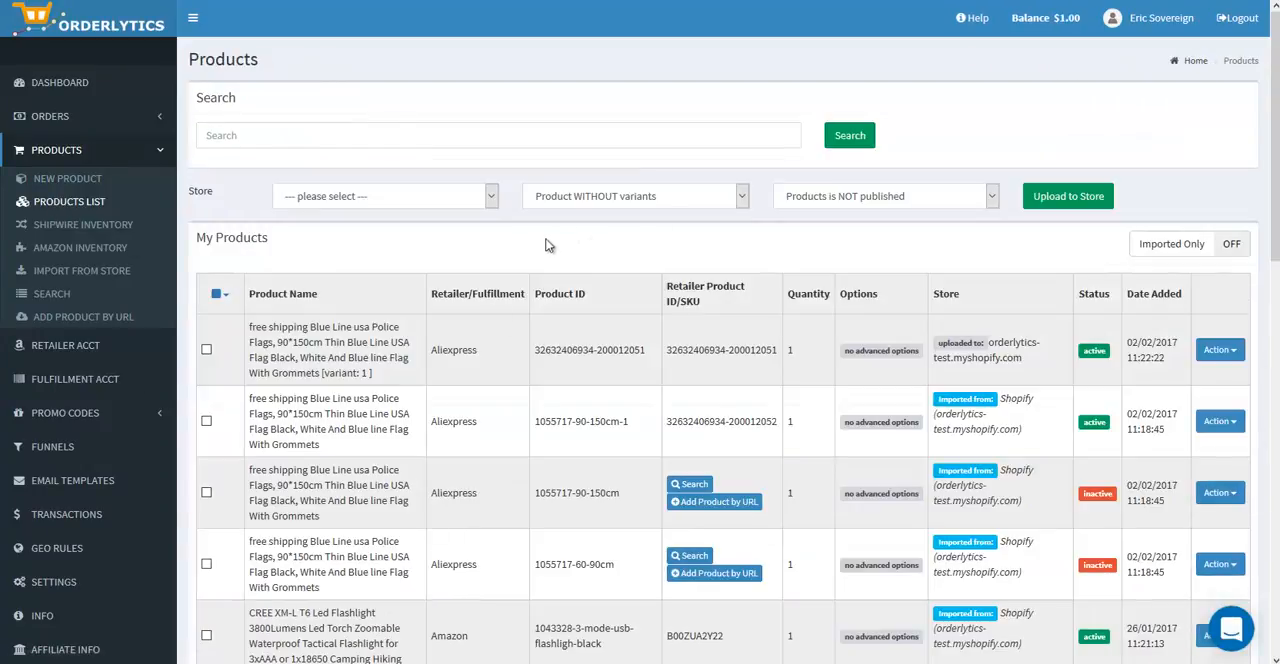
click(68, 178)
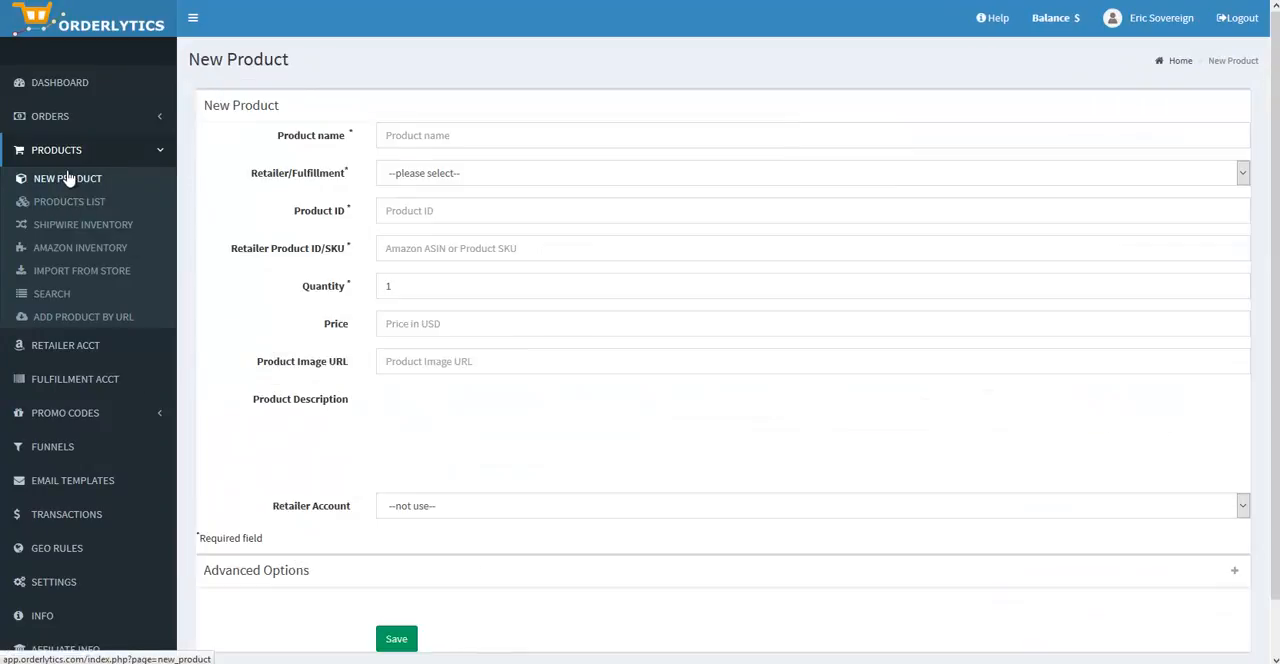
click(422, 183)
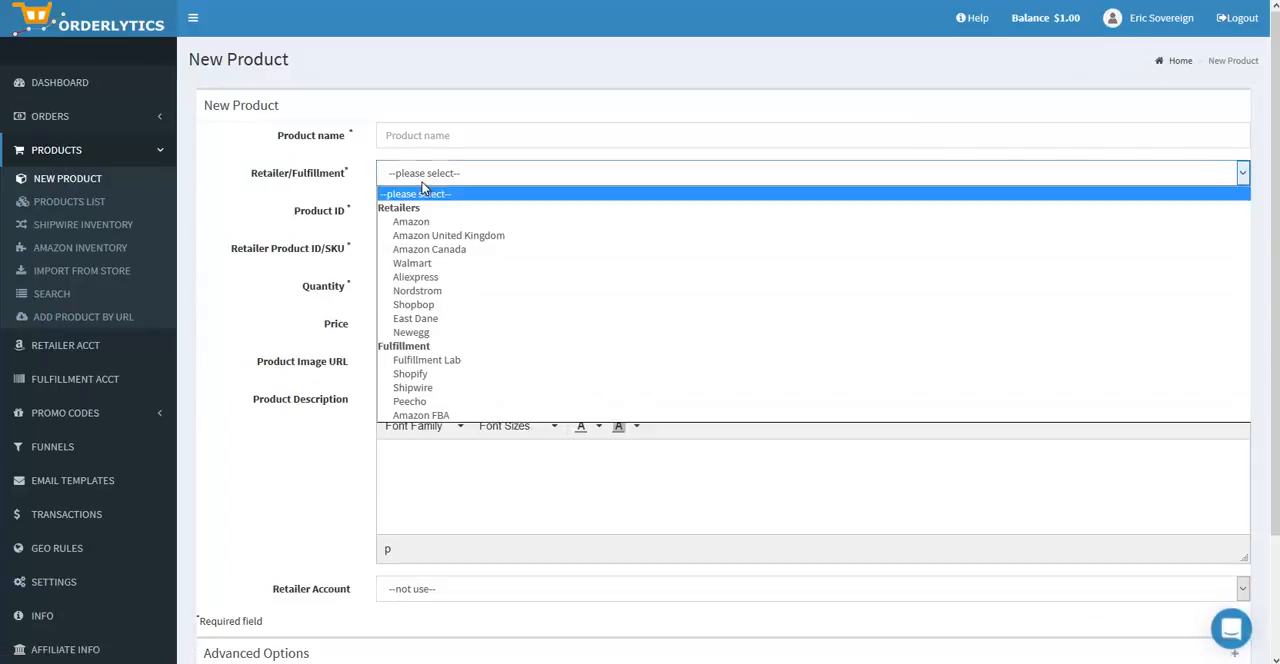
click(443, 414)
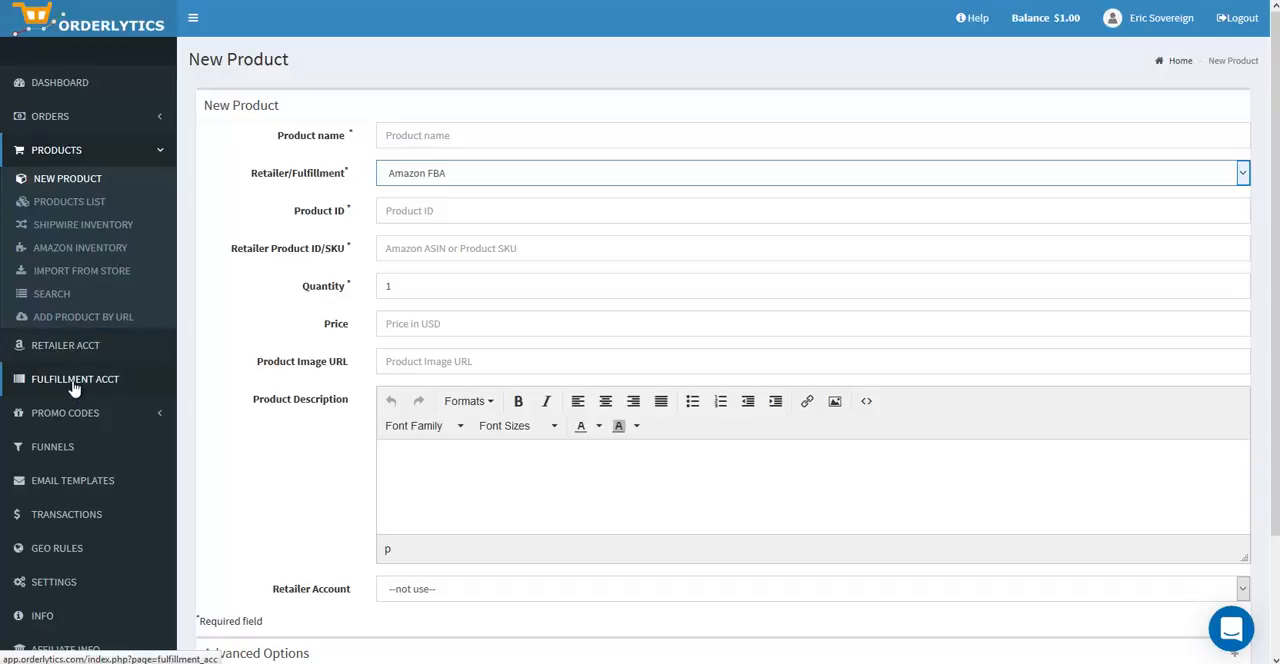
Step: Display the Amazon FBA inventory for the Amazon US FBA 2 account
click(107, 253)
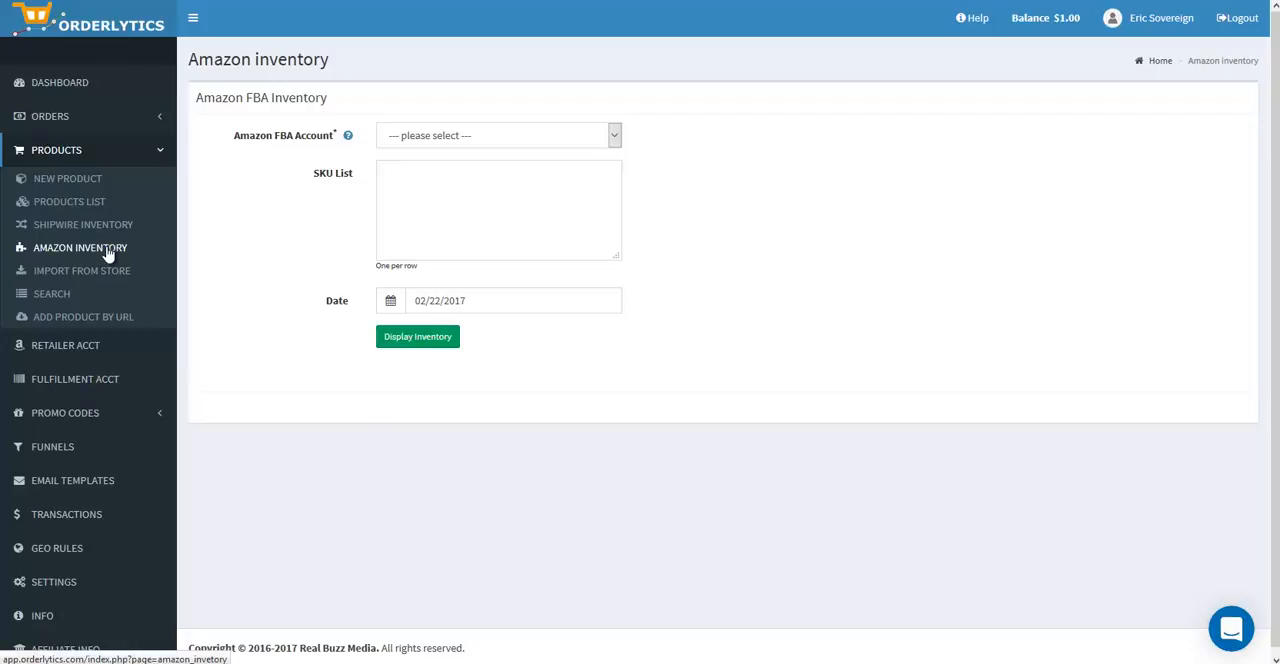
click(403, 140)
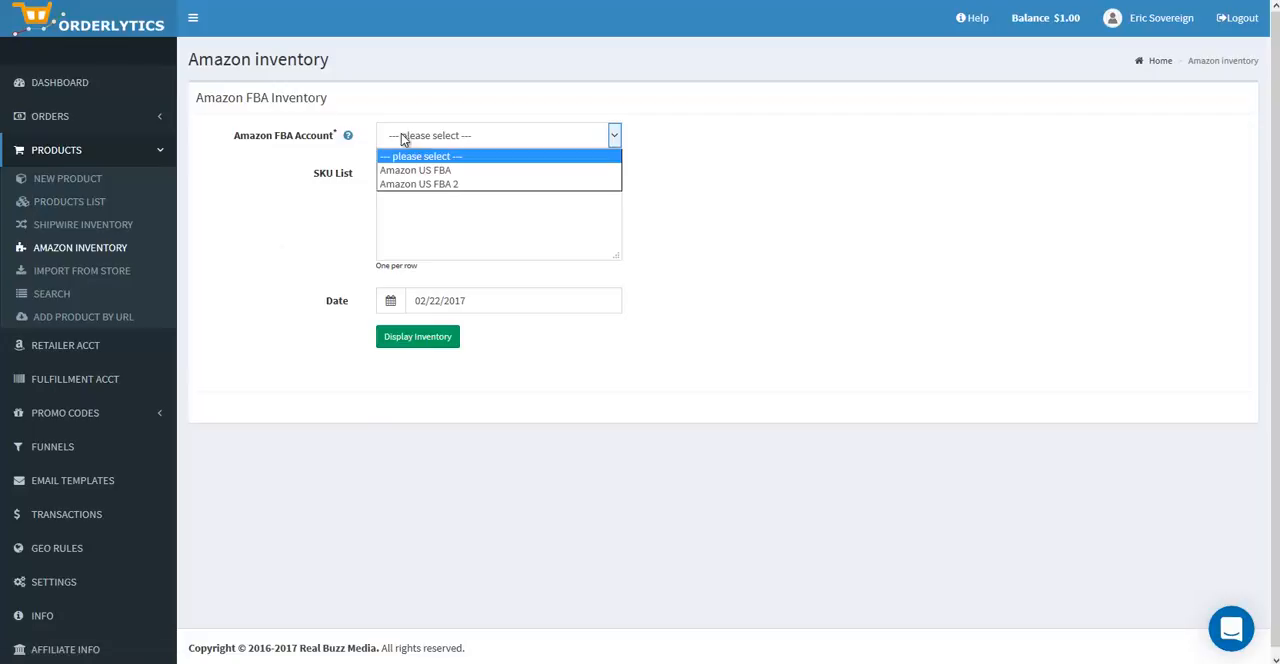
click(403, 183)
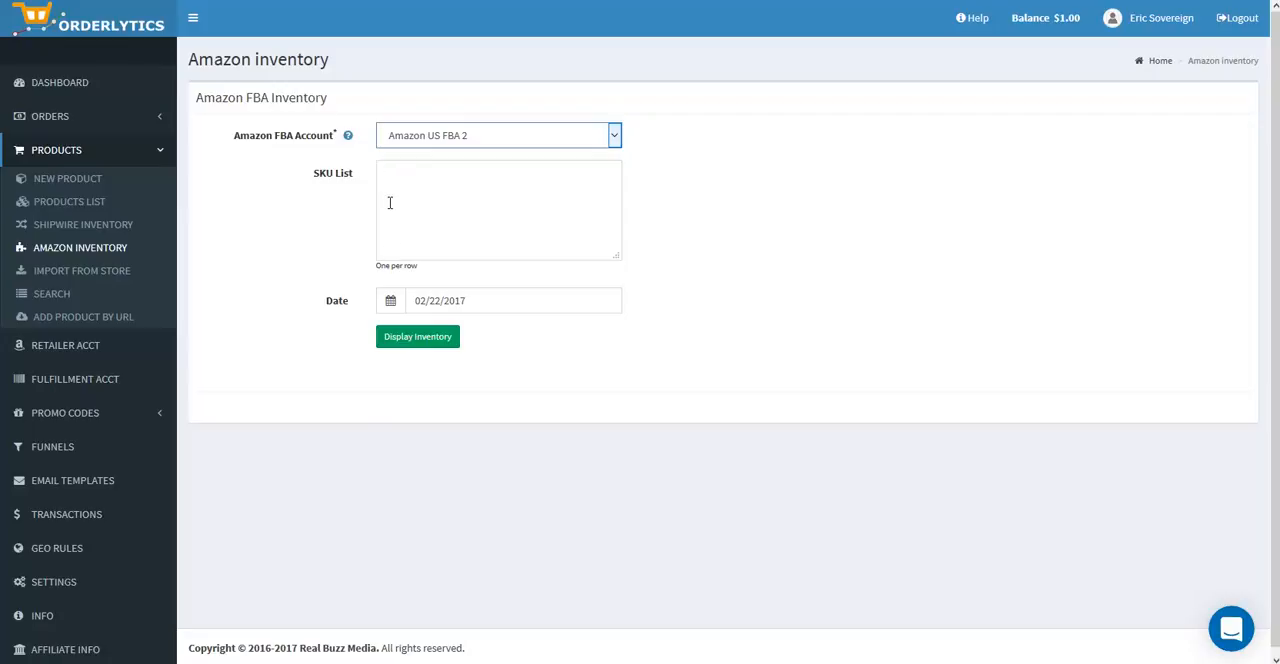
click(400, 338)
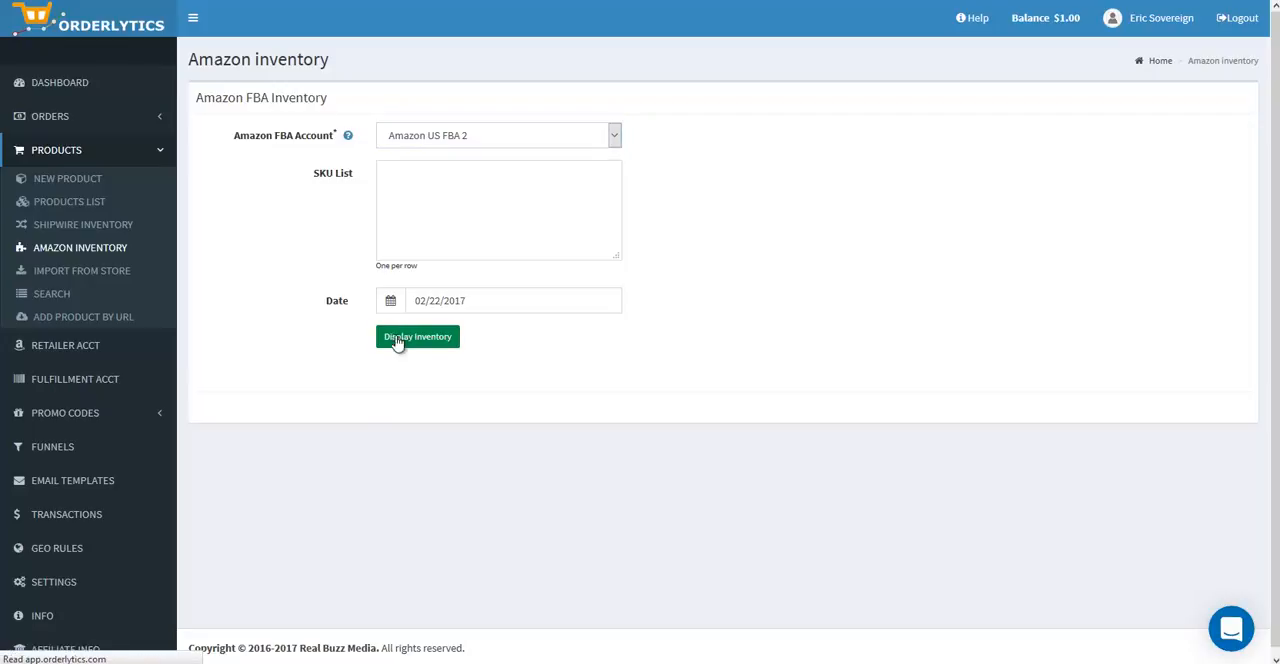